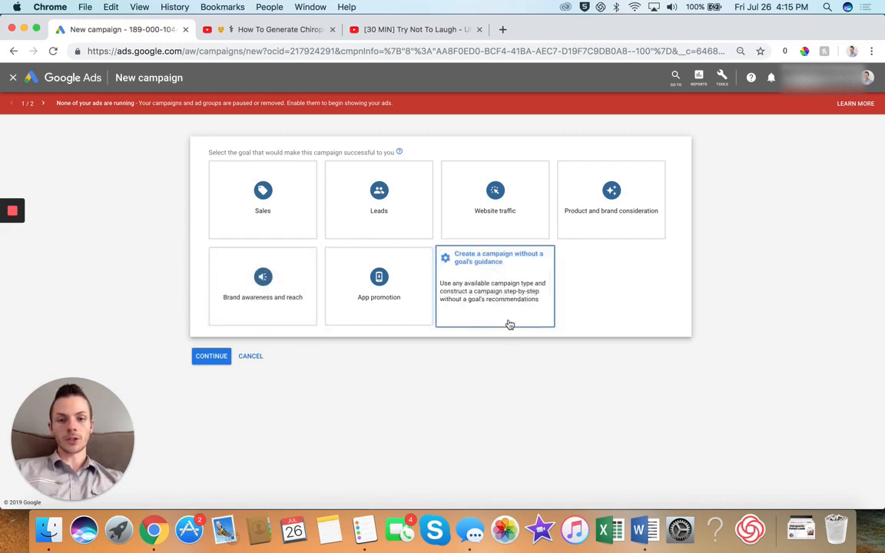
# Step: Try to set up a Video campaign with the Leads goal
pyautogui.click(405, 222)
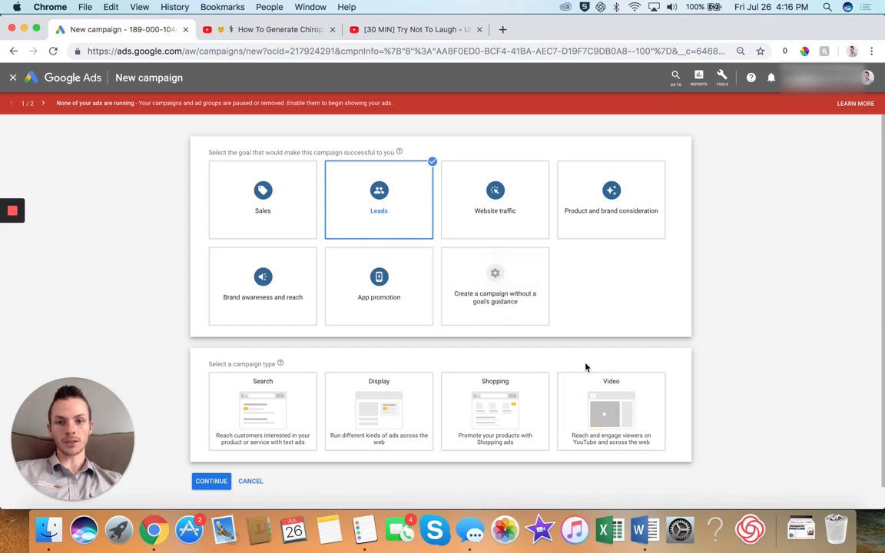
pyautogui.click(608, 401)
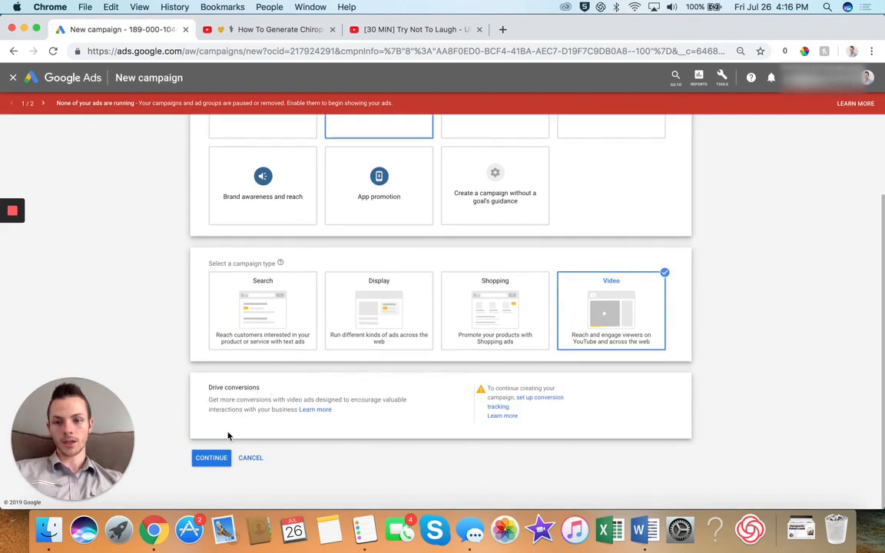
pyautogui.click(215, 459)
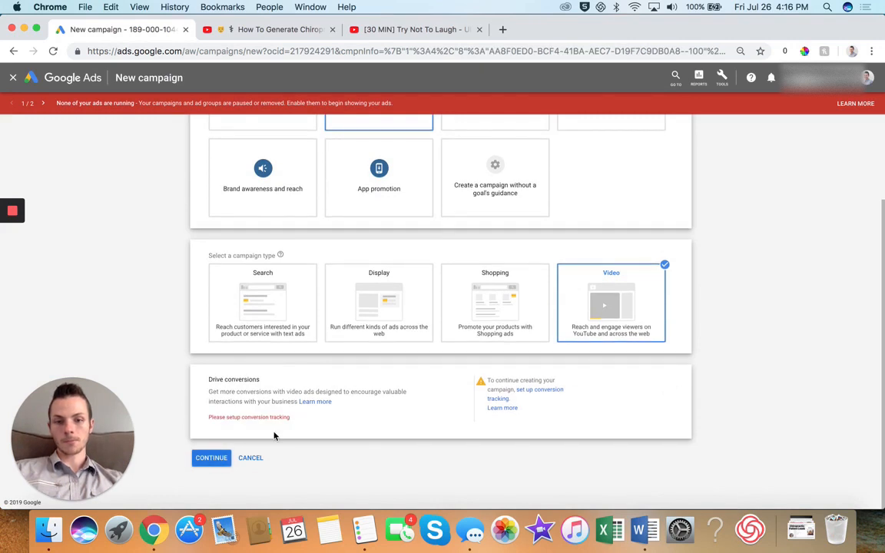
# Step: Start a Video campaign without a goal's guidance, using the Custom video campaign subtype
pyautogui.scroll(2, 371, 399)
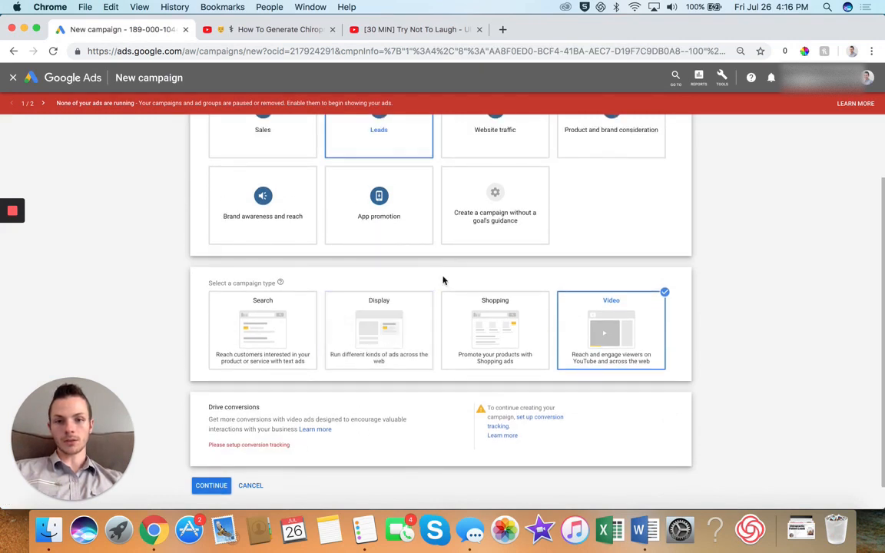
pyautogui.click(503, 233)
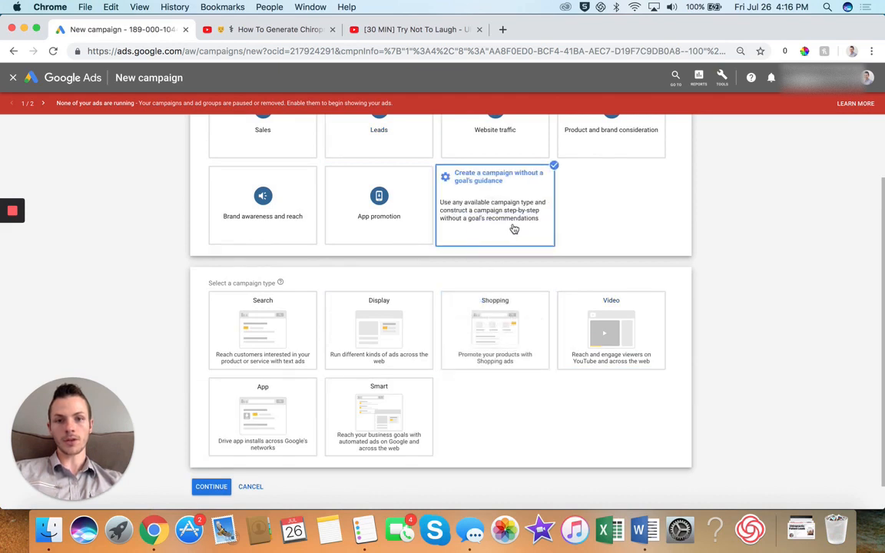
pyautogui.click(595, 310)
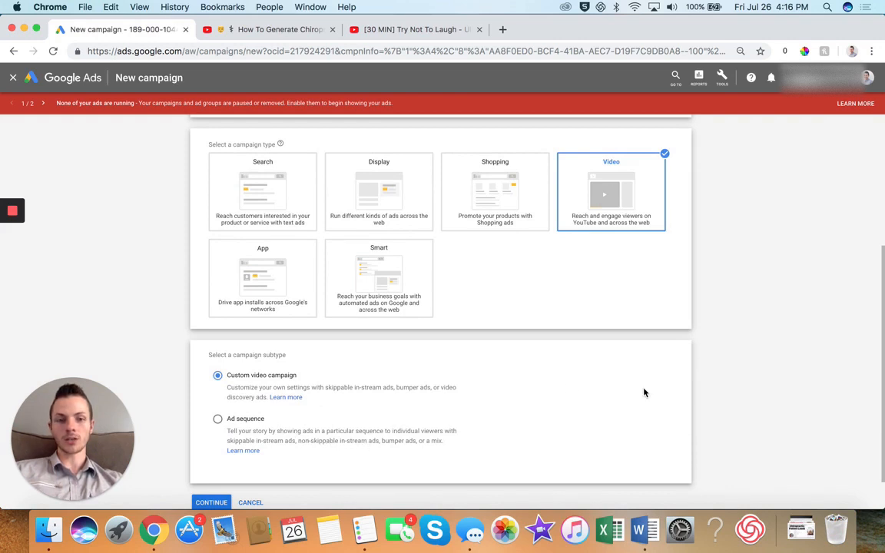
pyautogui.scroll(-2, 744, 372)
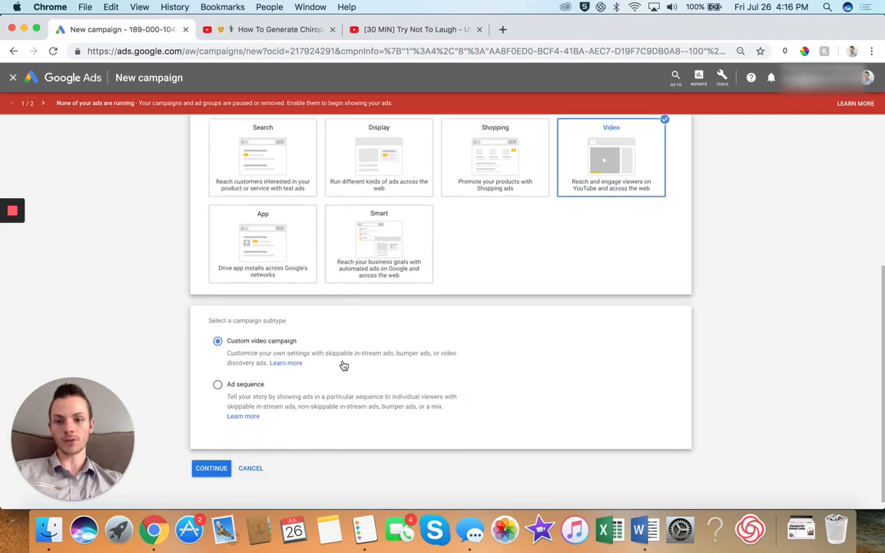
pyautogui.click(211, 468)
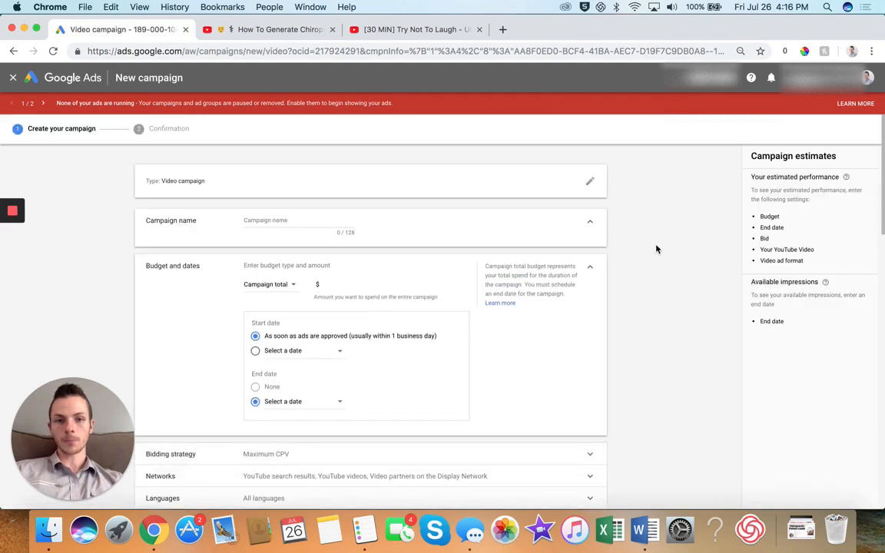
# Step: Name the campaign "Free Back Adjustment Campaign"
pyautogui.scroll(-2, 669, 252)
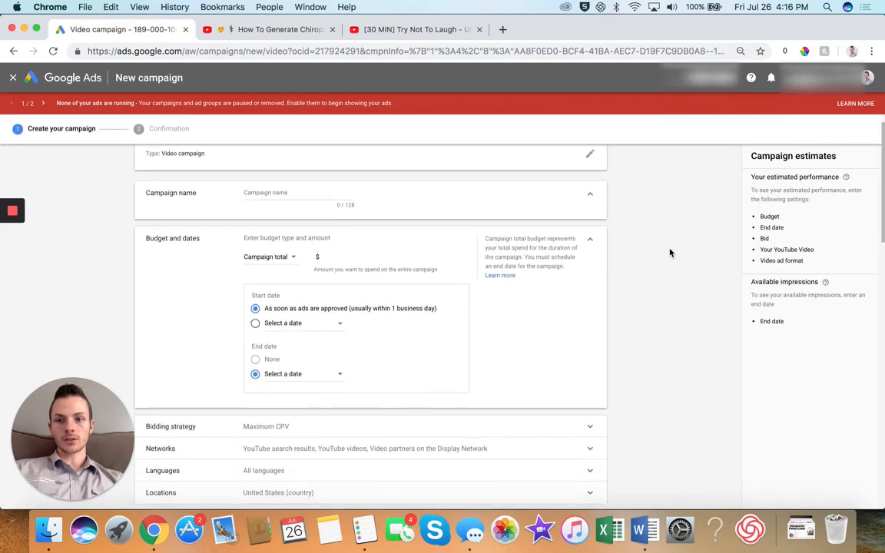
pyautogui.click(285, 172)
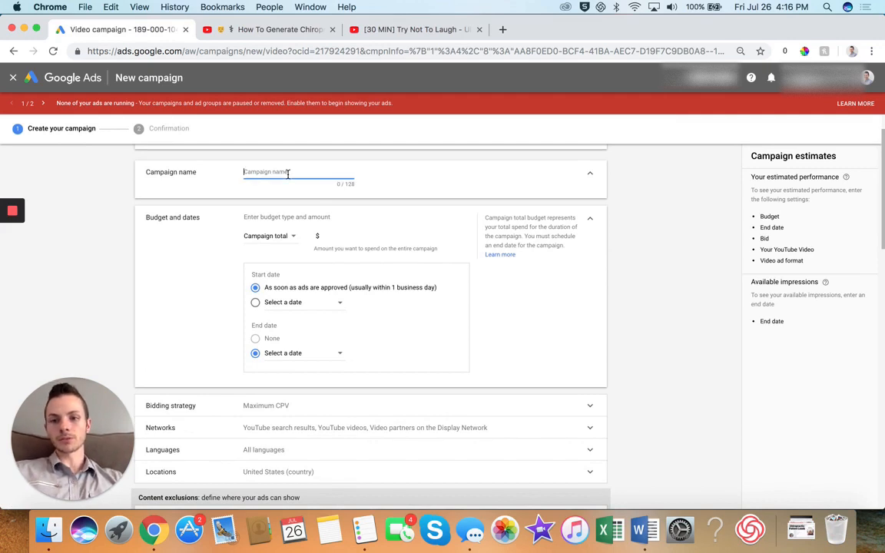
pyautogui.write('f')
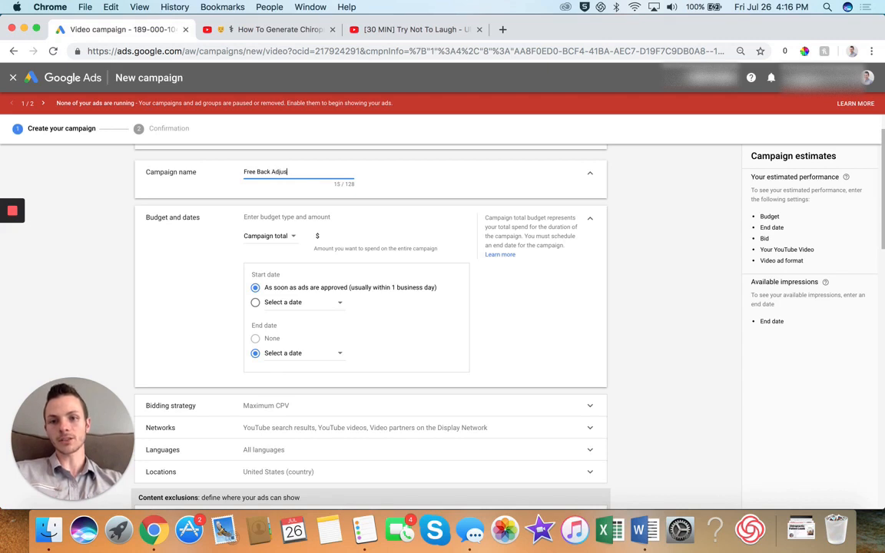
pyautogui.write('ree Back Adjustment Campaign')
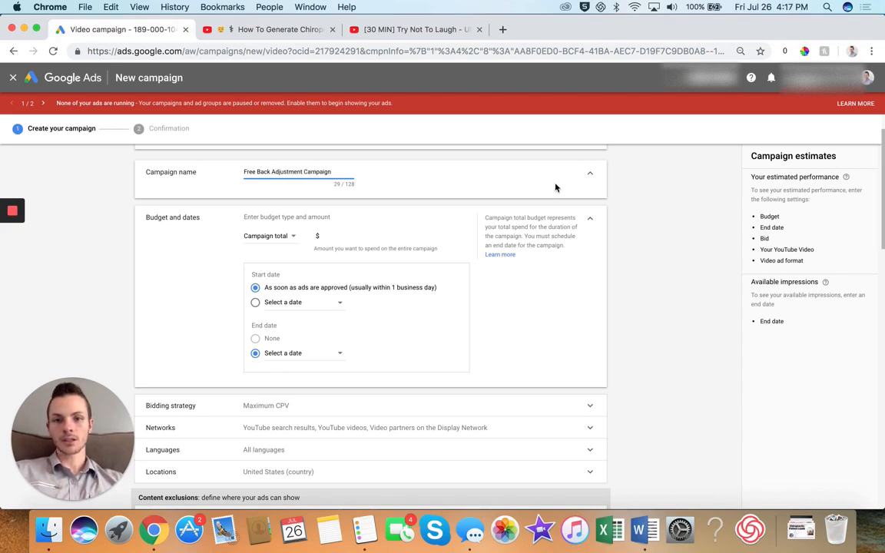
pyautogui.click(657, 208)
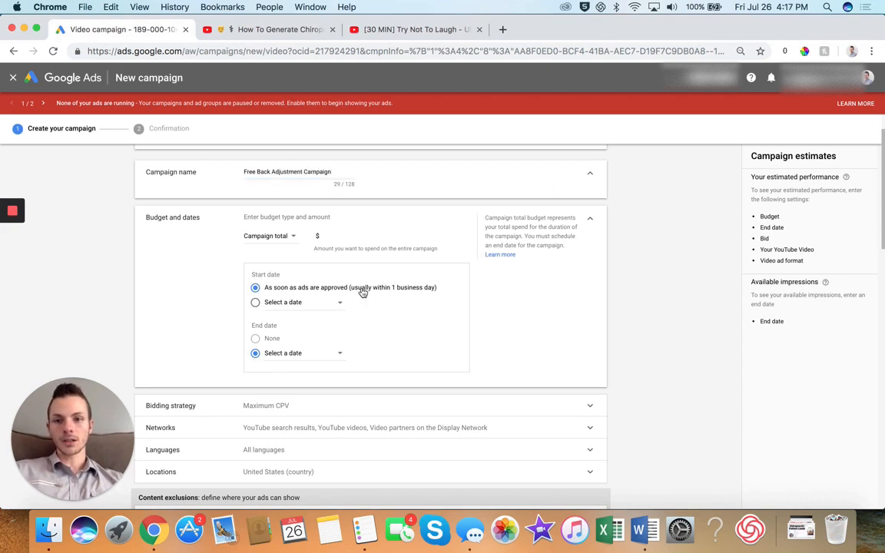
# Step: Set the budget type to Campaign total with an amount of $350.00
pyautogui.click(289, 238)
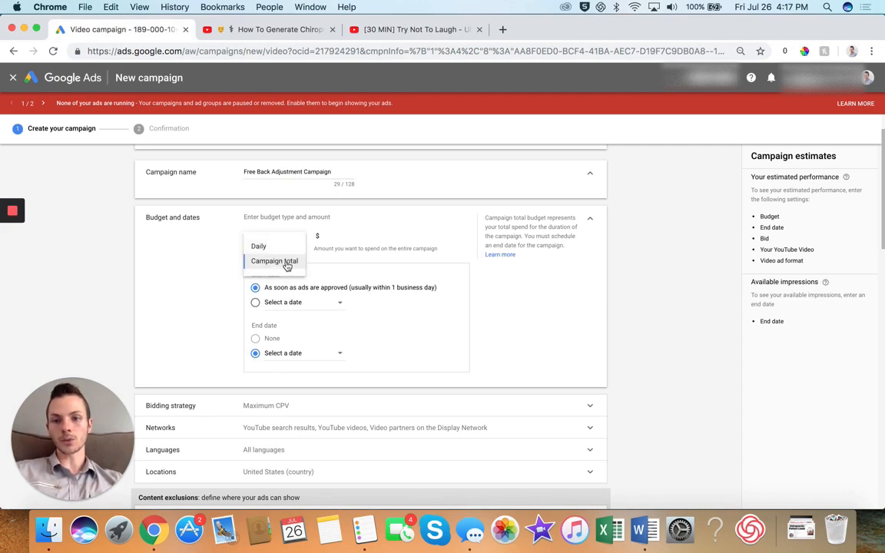
pyautogui.click(286, 263)
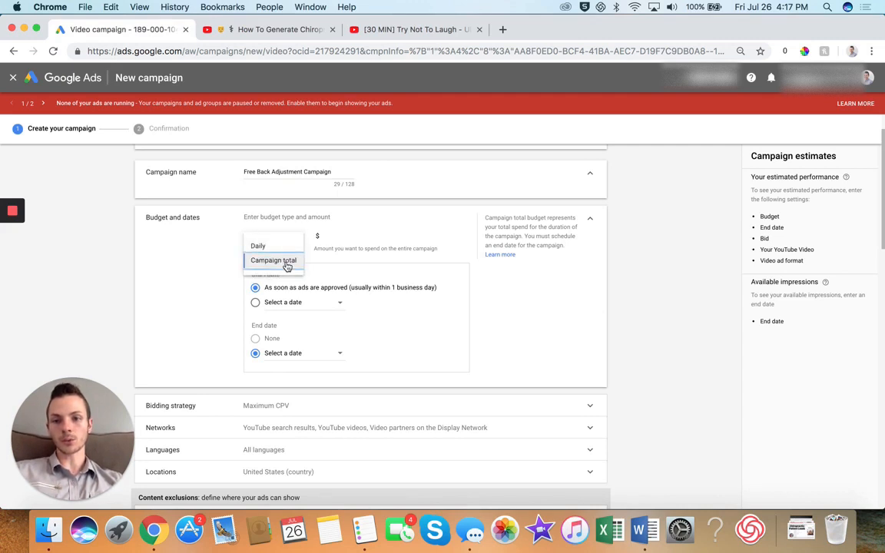
pyautogui.click(345, 237)
pyautogui.write('35')
pyautogui.click(443, 238)
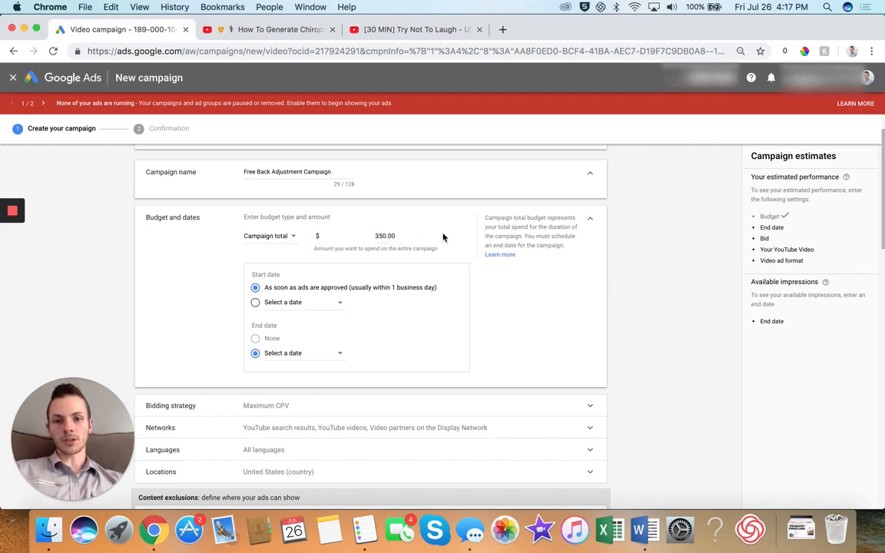
# Step: Schedule the campaign to start on Jul 26, 2019 and end on Aug 25, 2019
pyautogui.click(332, 303)
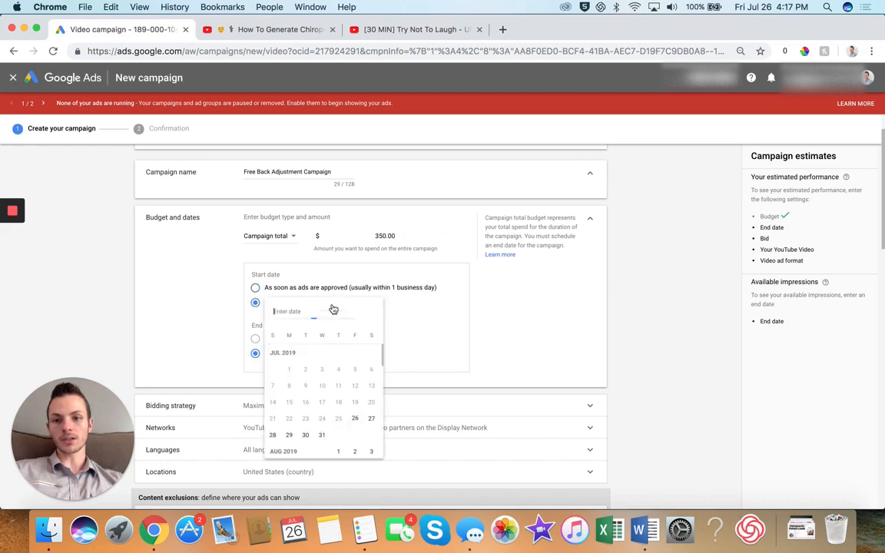
pyautogui.click(355, 418)
pyautogui.click(335, 357)
pyautogui.scroll(-5, 309, 316)
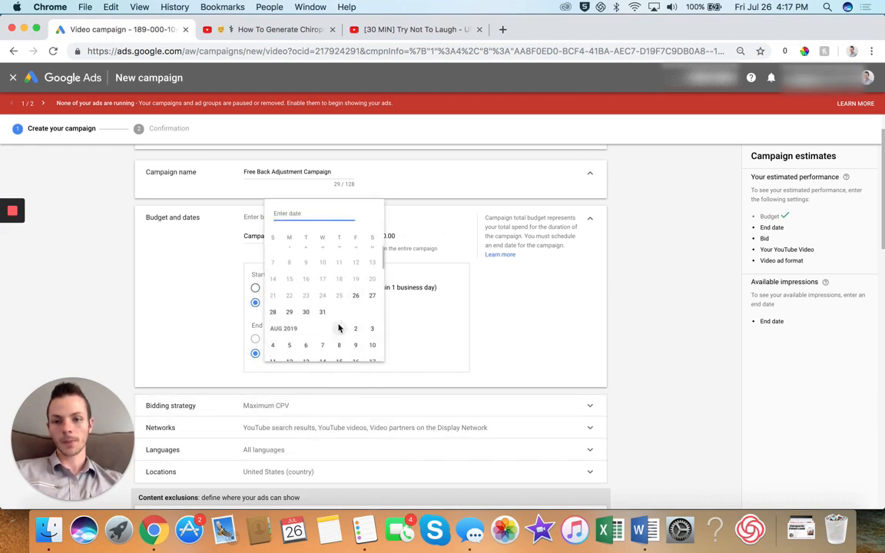
pyautogui.click(273, 311)
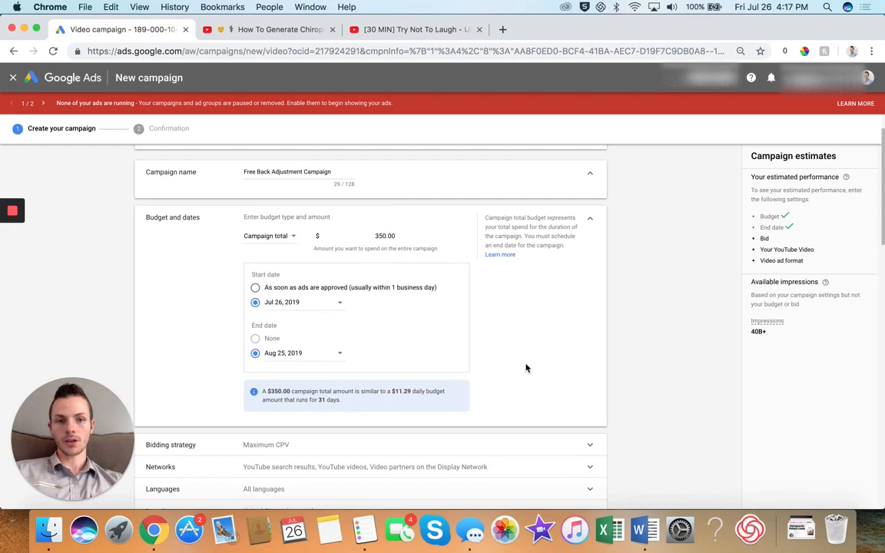
# Step: Choose Maximum CPV as the campaign's bidding strategy
pyautogui.scroll(-5, 598, 326)
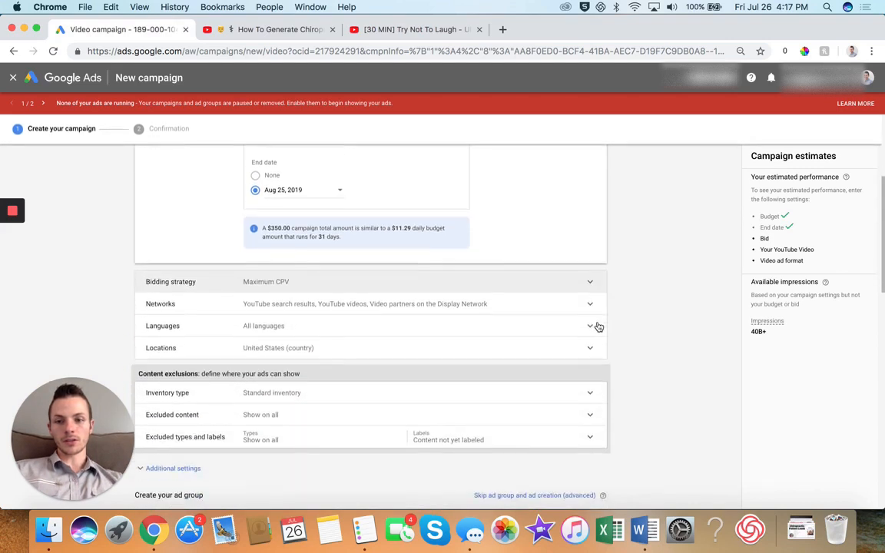
pyautogui.scroll(-1, 598, 322)
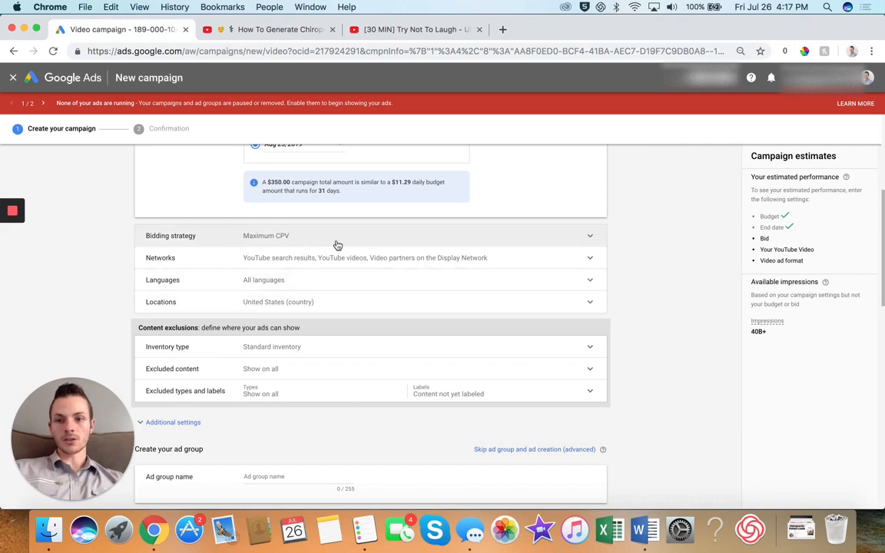
pyautogui.click(582, 238)
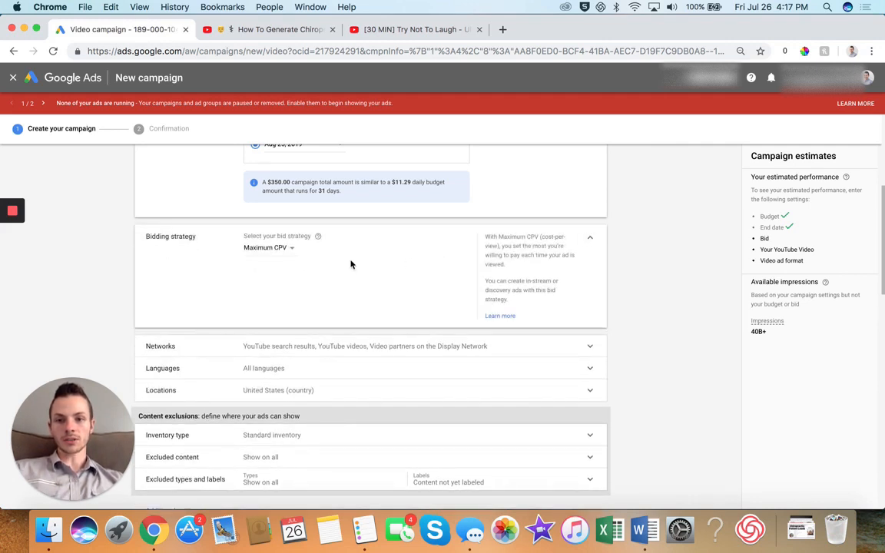
pyautogui.click(277, 247)
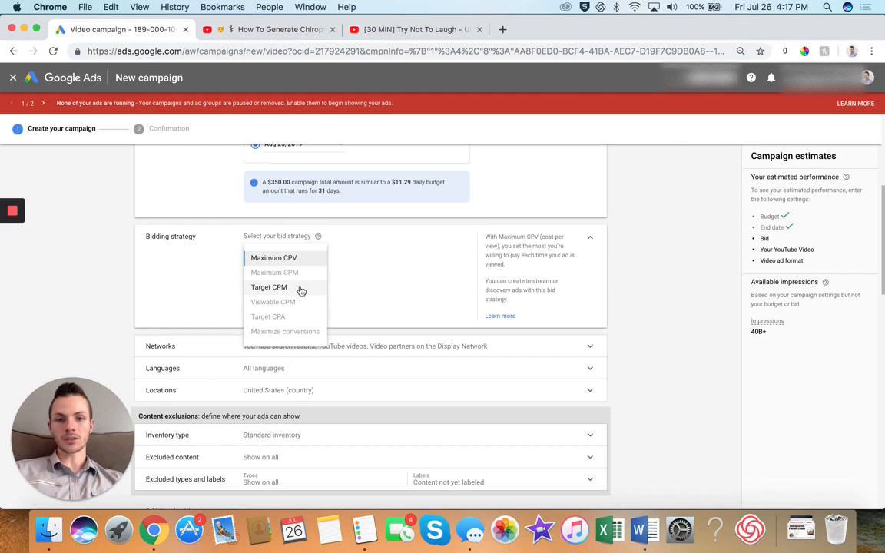
pyautogui.moveTo(304, 275)
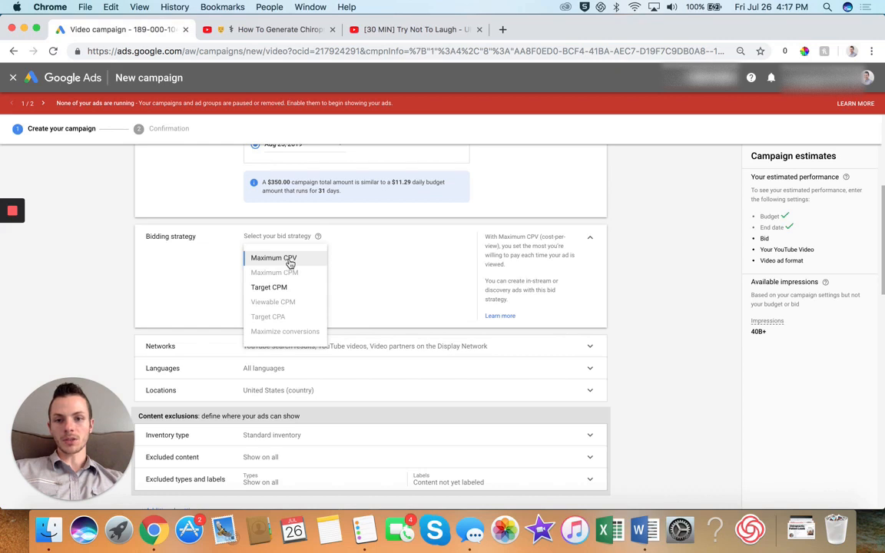
pyautogui.click(289, 260)
# Step: Restrict the campaign's language targeting to English
pyautogui.scroll(-3, 665, 287)
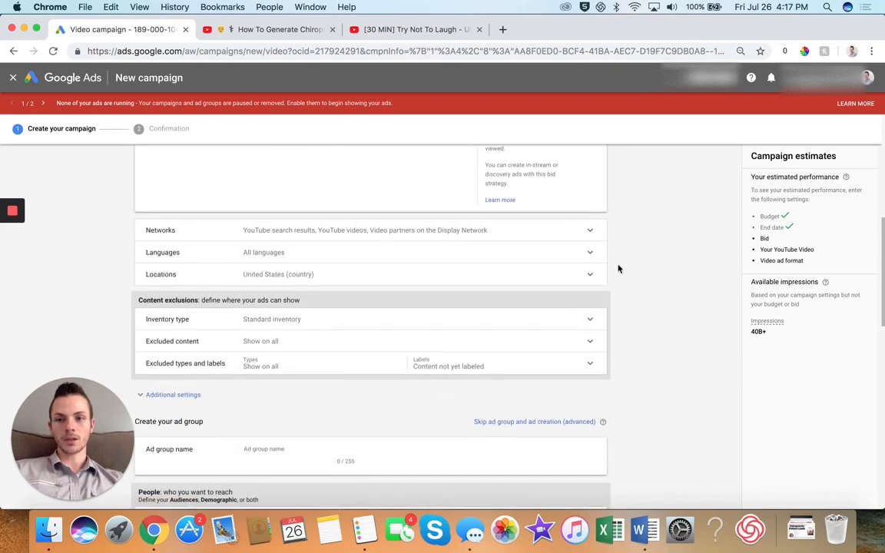
pyautogui.click(587, 254)
pyautogui.click(308, 274)
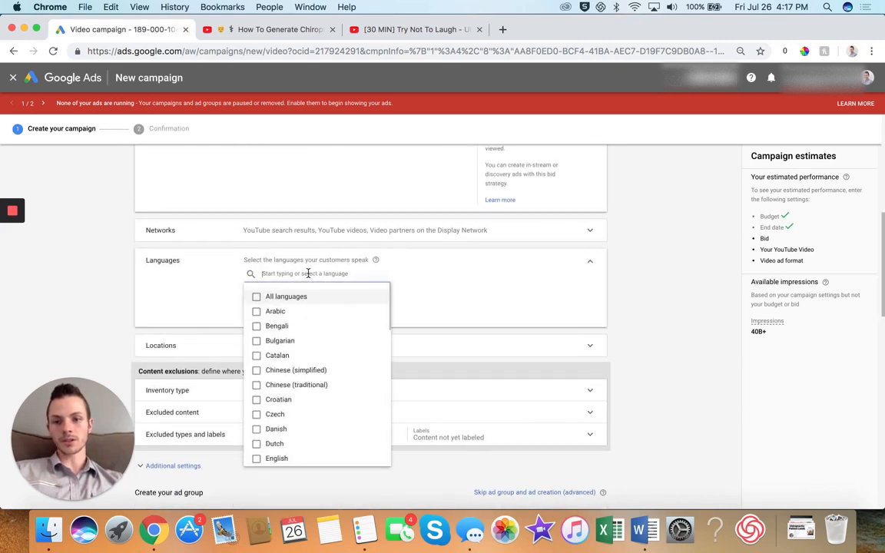
pyautogui.write('engl')
pyautogui.click(256, 296)
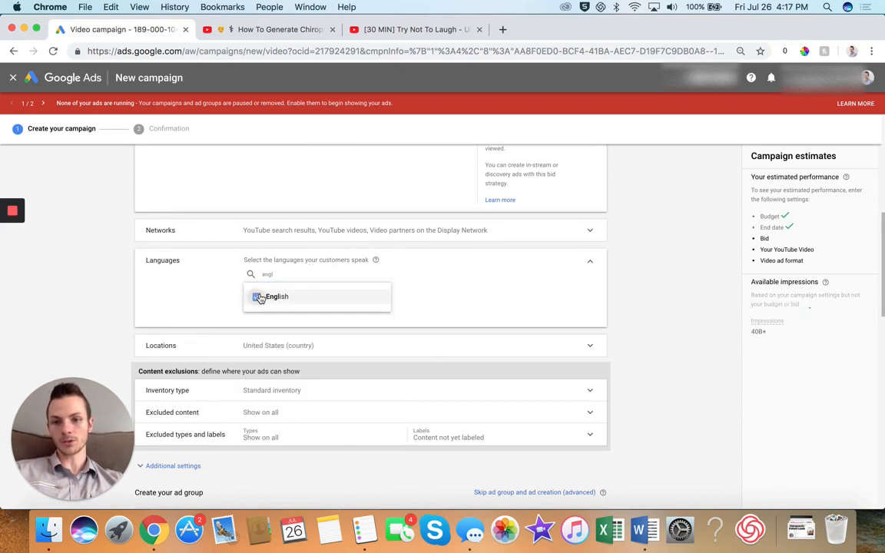
pyautogui.click(652, 300)
# Step: Add a radius location target of 20 mi around Layton, UT using the advanced location search
pyautogui.scroll(-3, 652, 299)
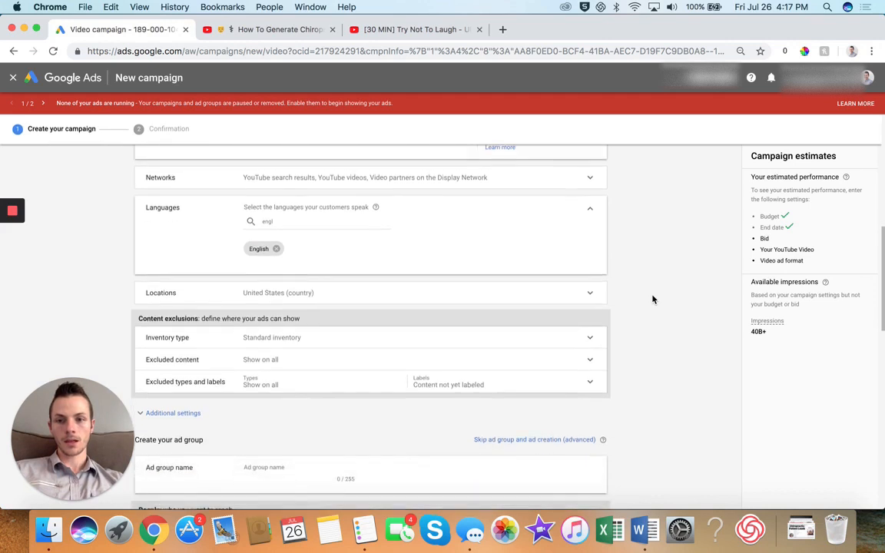
pyautogui.click(546, 242)
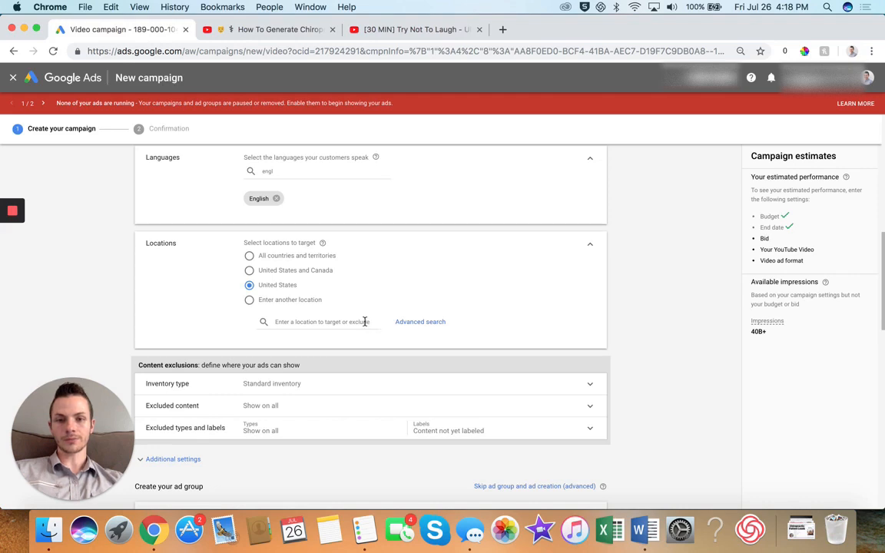
pyautogui.click(403, 322)
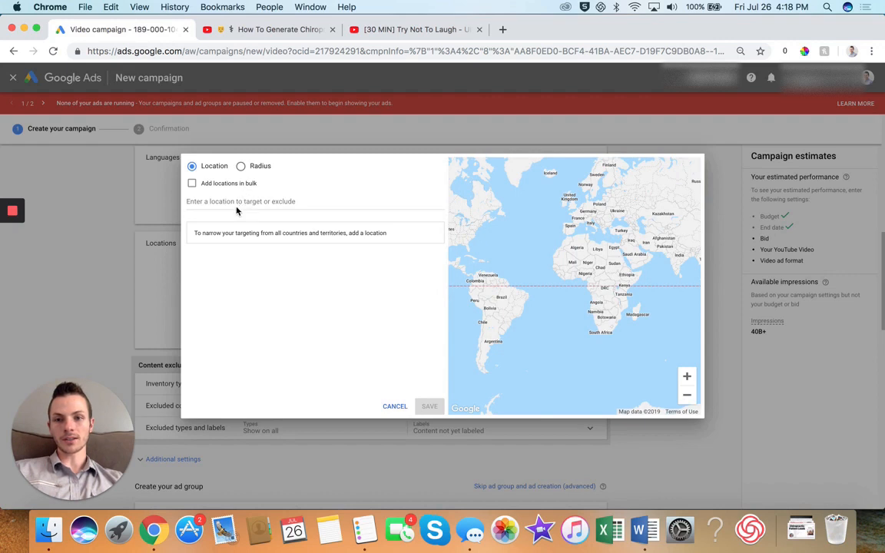
pyautogui.click(242, 168)
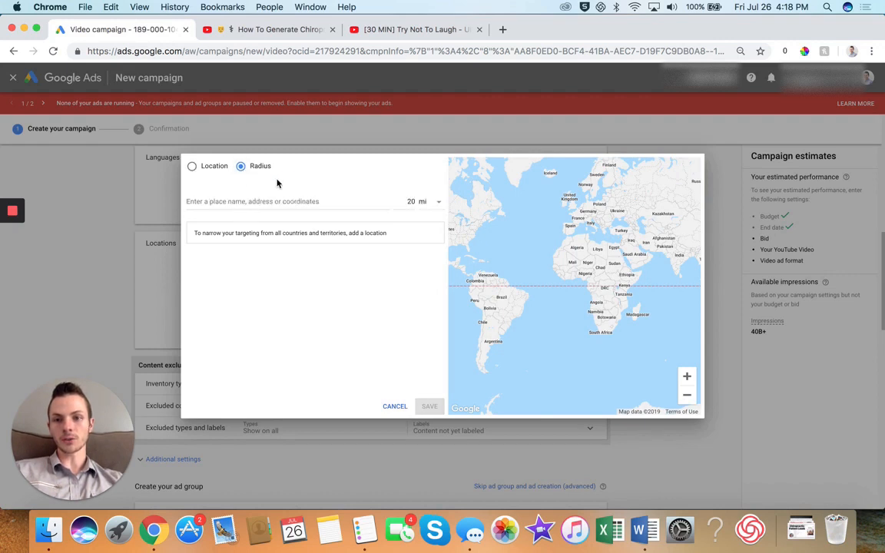
pyautogui.click(309, 202)
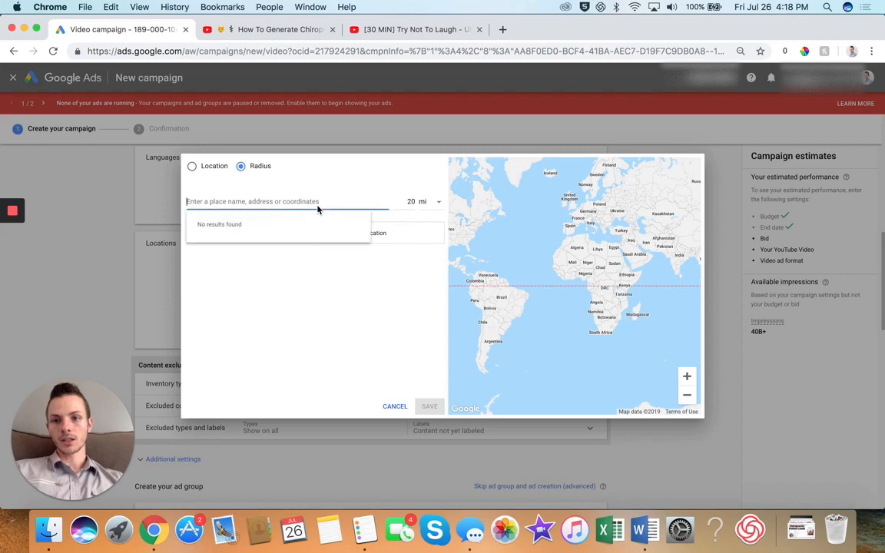
pyautogui.write('layton')
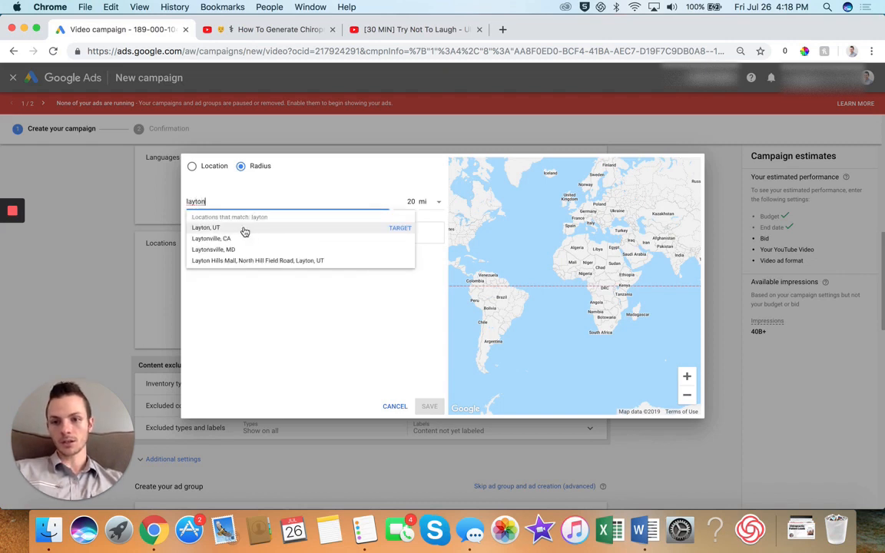
pyautogui.click(217, 228)
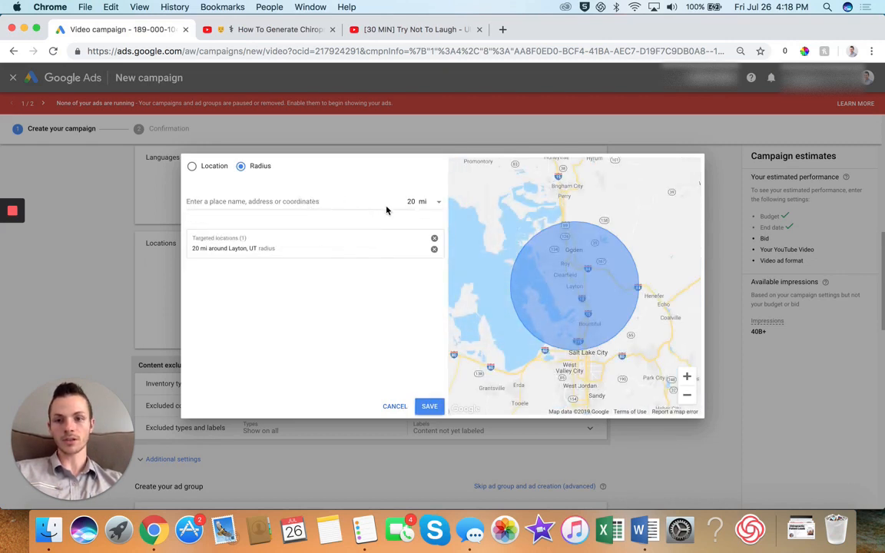
# Step: Set the target radius around Layton, UT to 10 mi
pyautogui.click(418, 249)
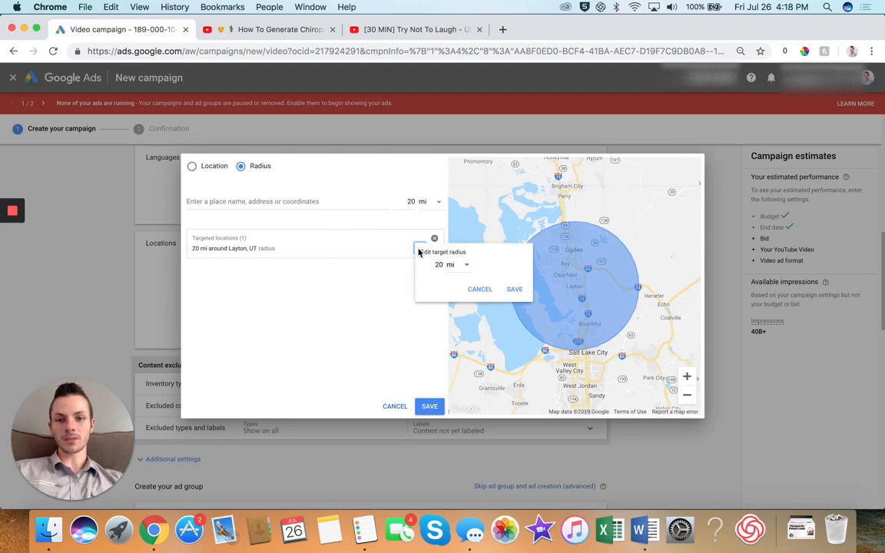
pyautogui.doubleClick(441, 264)
pyautogui.write('10')
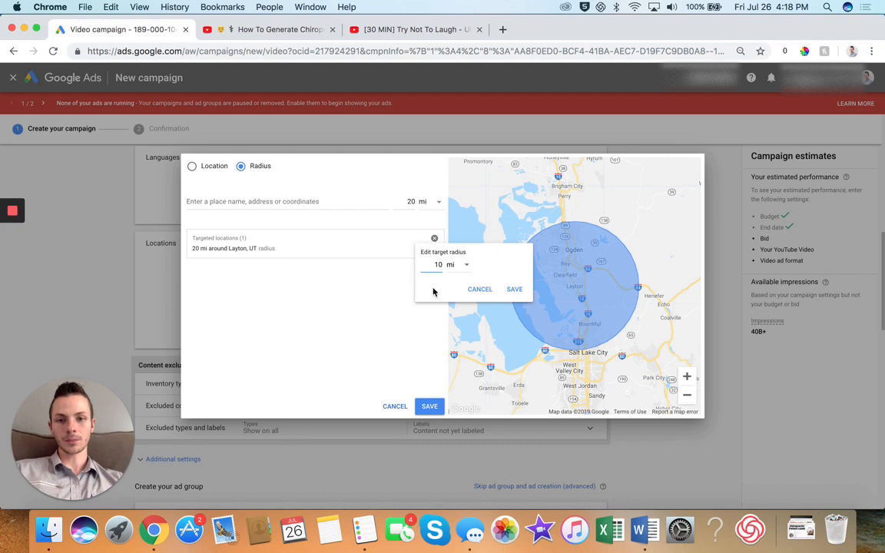
pyautogui.click(513, 289)
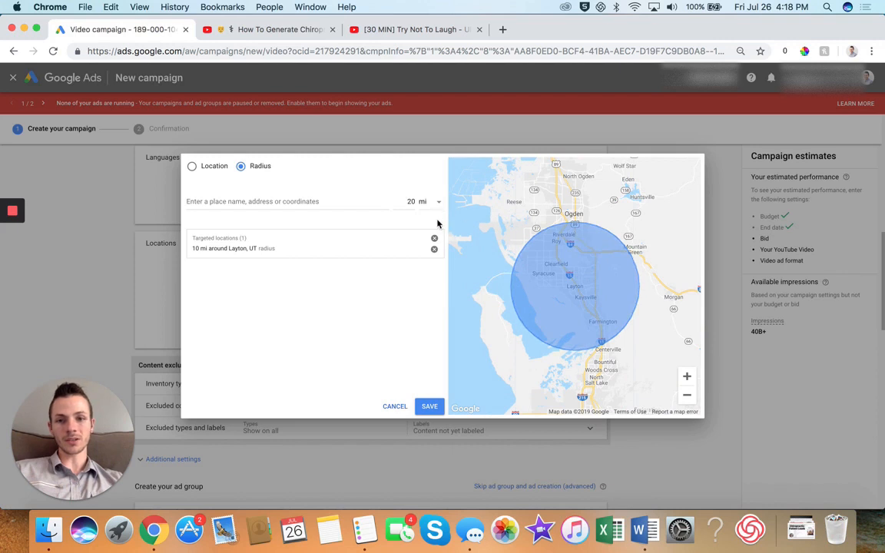
# Step: Set the target radius around Layton, UT to 5 mi and save the location targeting
pyautogui.click(417, 249)
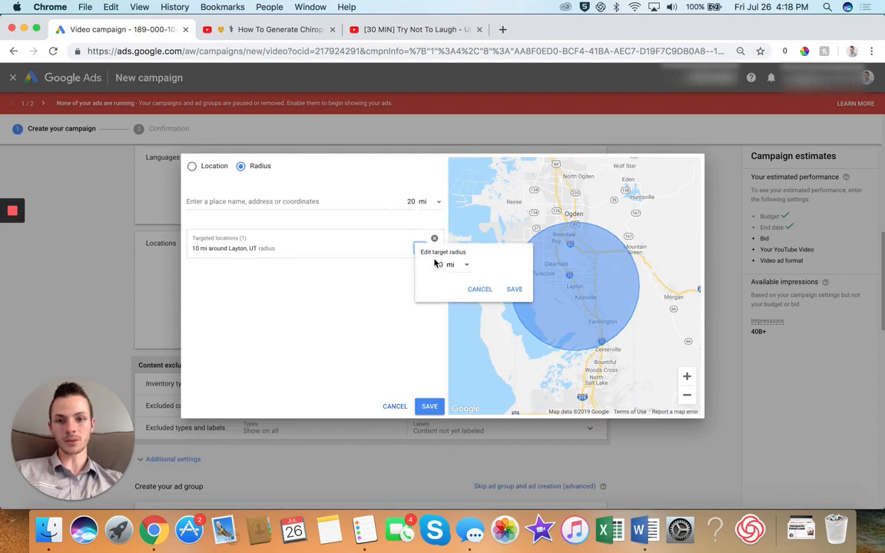
pyautogui.write('5')
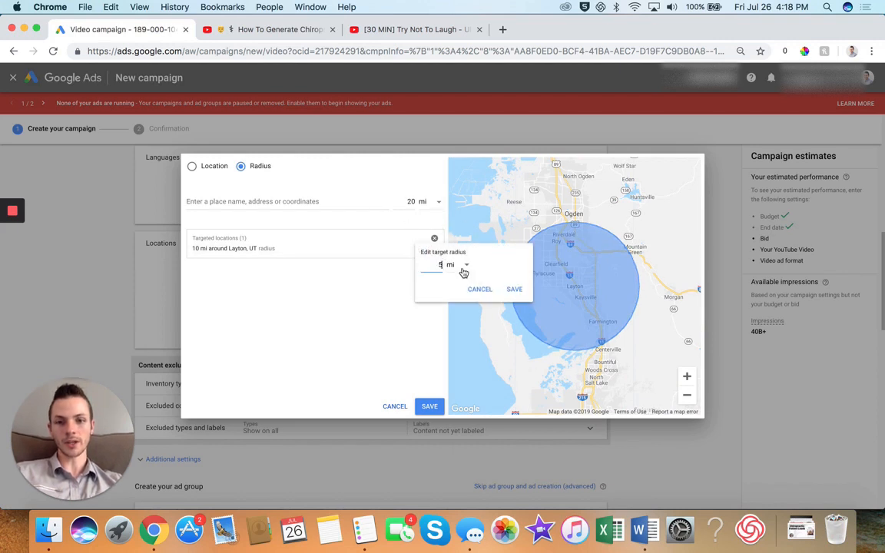
pyautogui.click(514, 288)
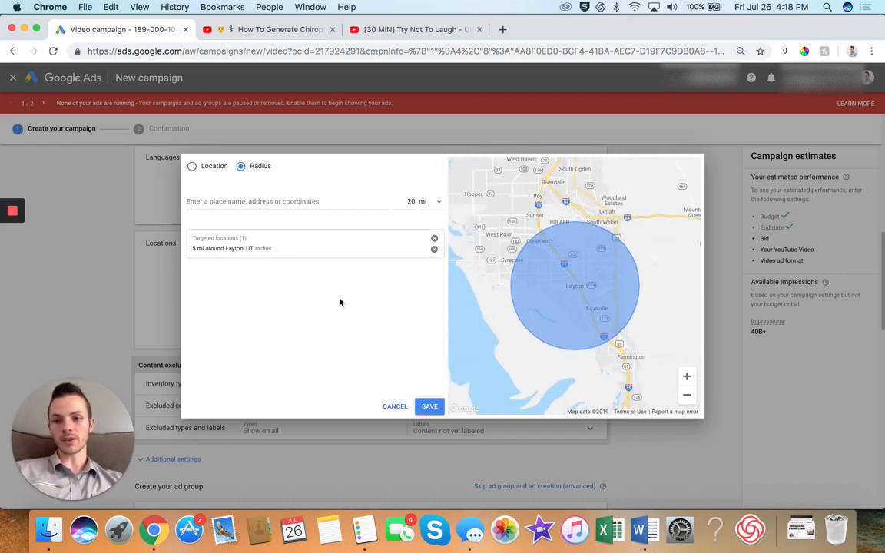
pyautogui.click(429, 409)
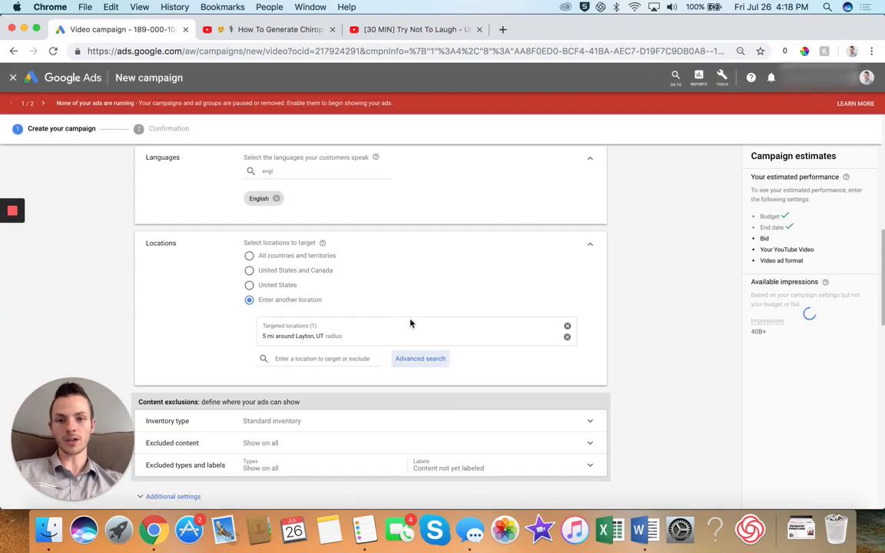
# Step: Name the campaign's ad group "Free Adjustment"
pyautogui.scroll(-1, 609, 299)
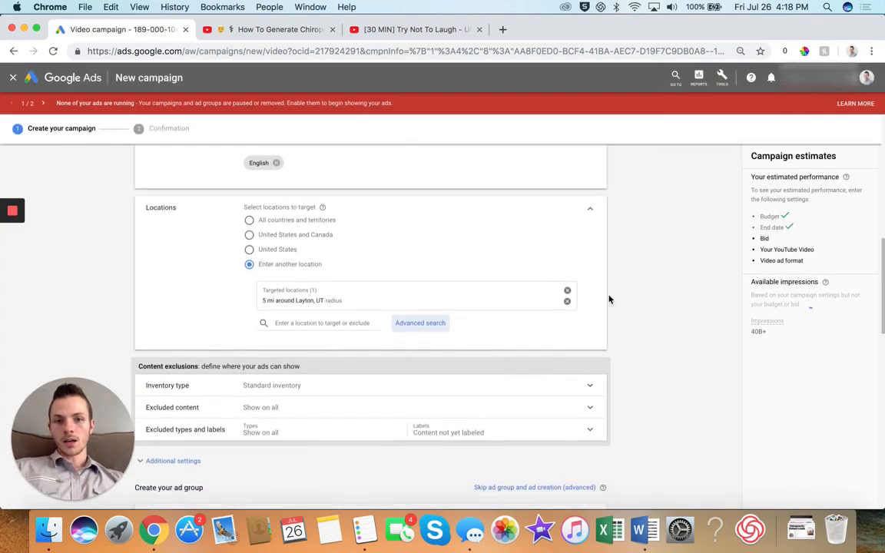
pyautogui.scroll(-4, 610, 300)
pyautogui.scroll(-1, 610, 300)
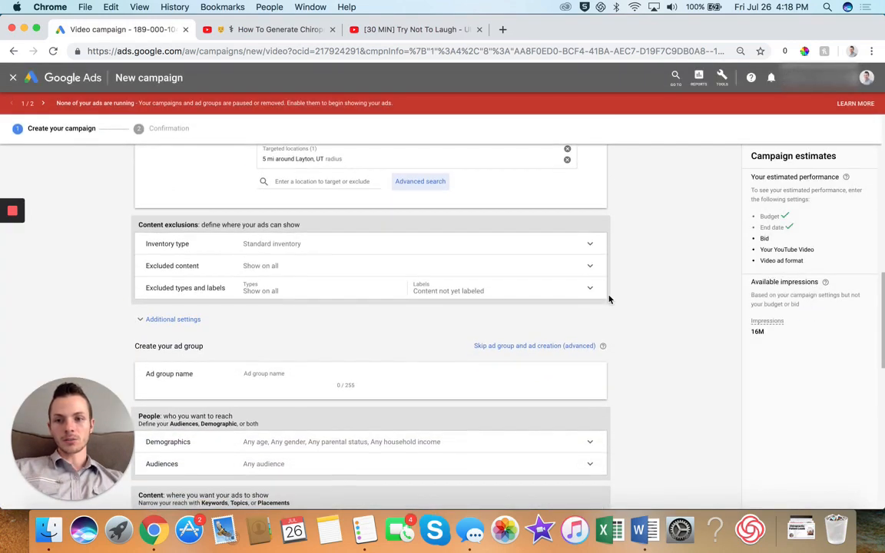
pyautogui.scroll(-6, 609, 298)
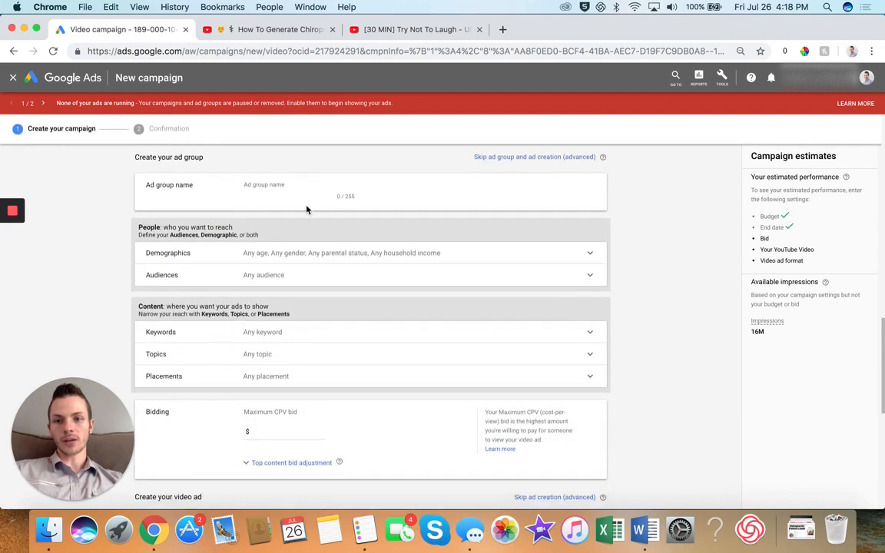
pyautogui.click(263, 185)
pyautogui.write('Free Adjustment')
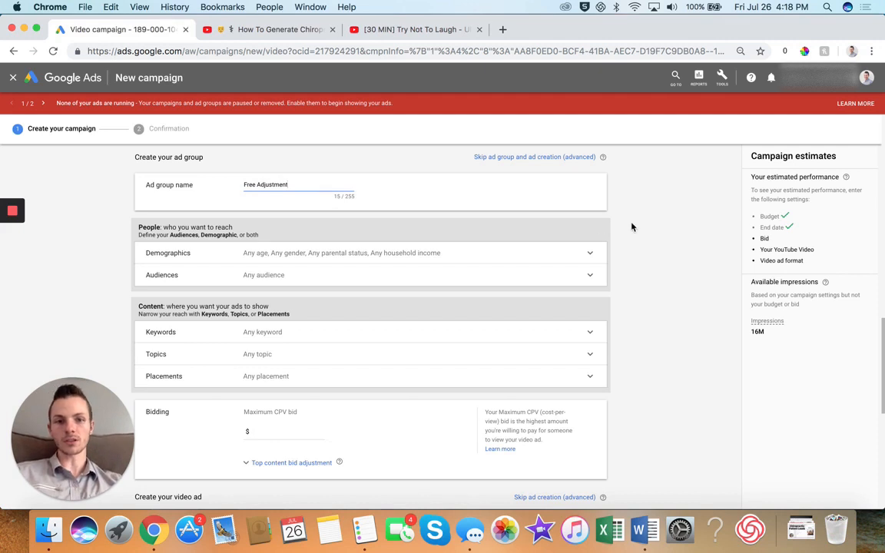
pyautogui.click(631, 227)
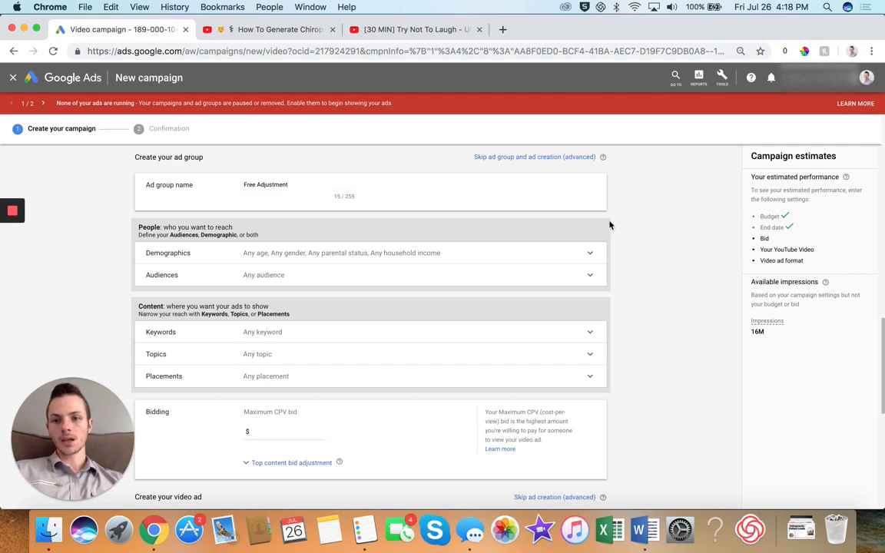
# Step: Review the ad group's demographic targeting options for gender, age, parental status and household income
pyautogui.click(585, 255)
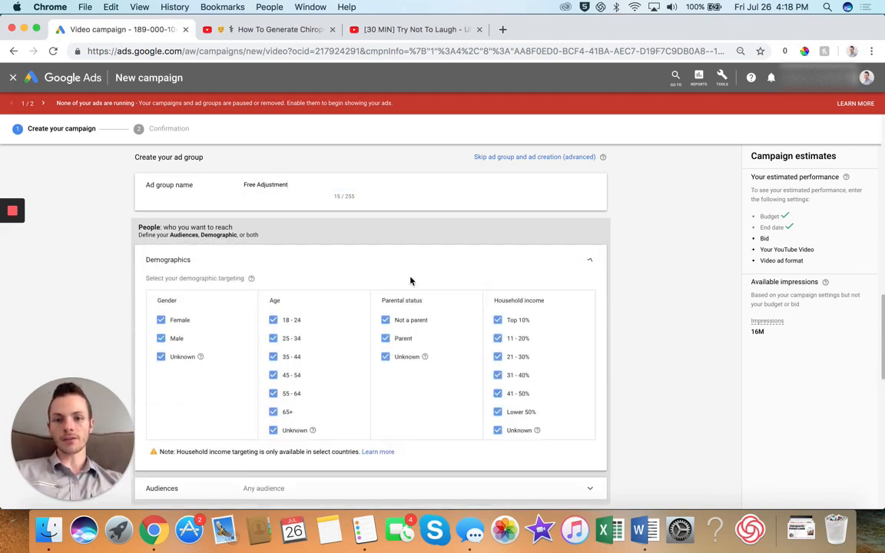
pyautogui.scroll(-3, 516, 244)
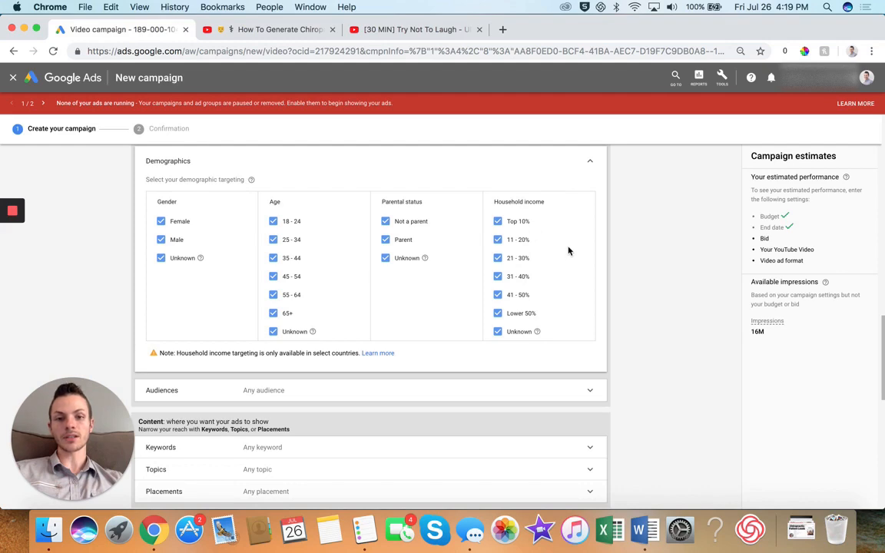
pyautogui.scroll(-5, 568, 251)
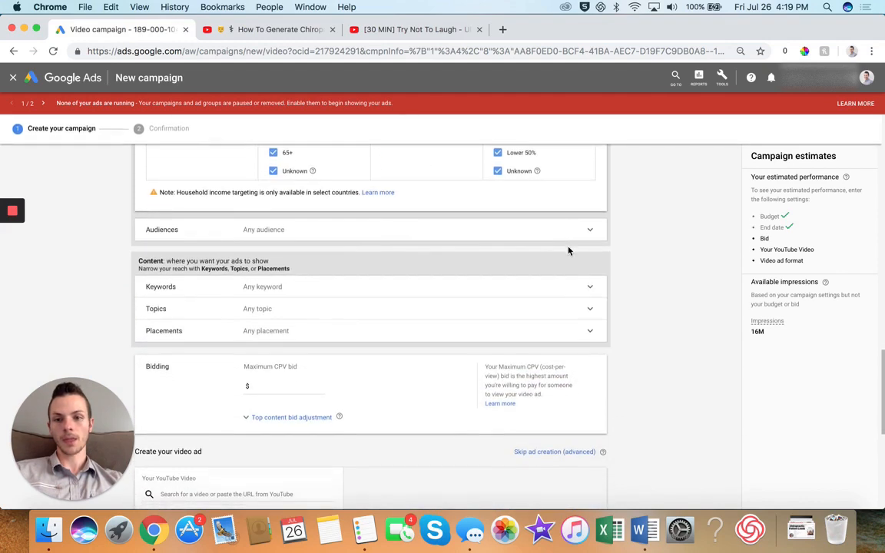
# Step: Look through the ad group's recently selected audiences and the browsable audience categories
pyautogui.click(586, 231)
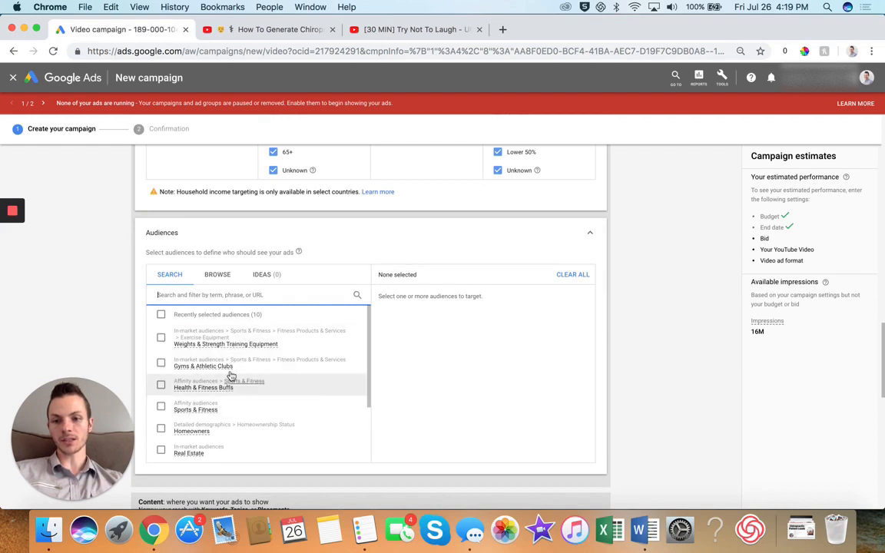
pyautogui.moveTo(223, 347)
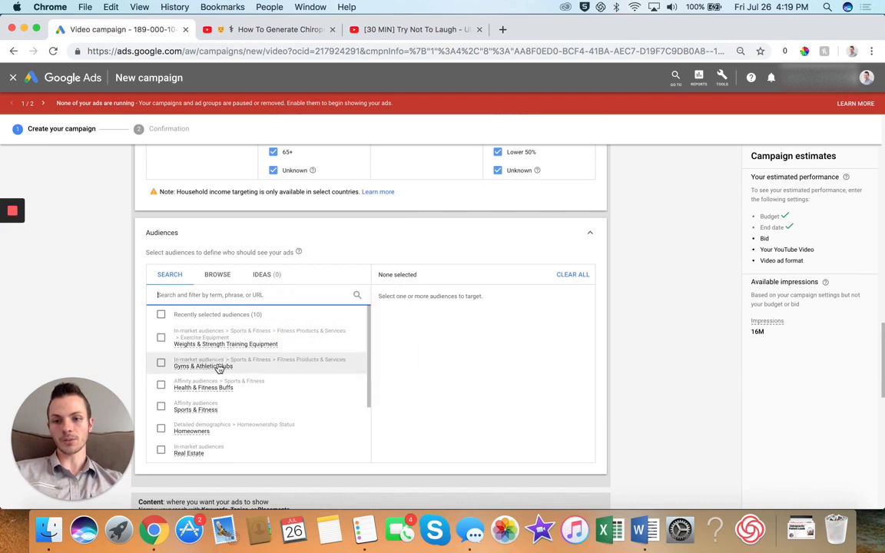
pyautogui.moveTo(215, 392)
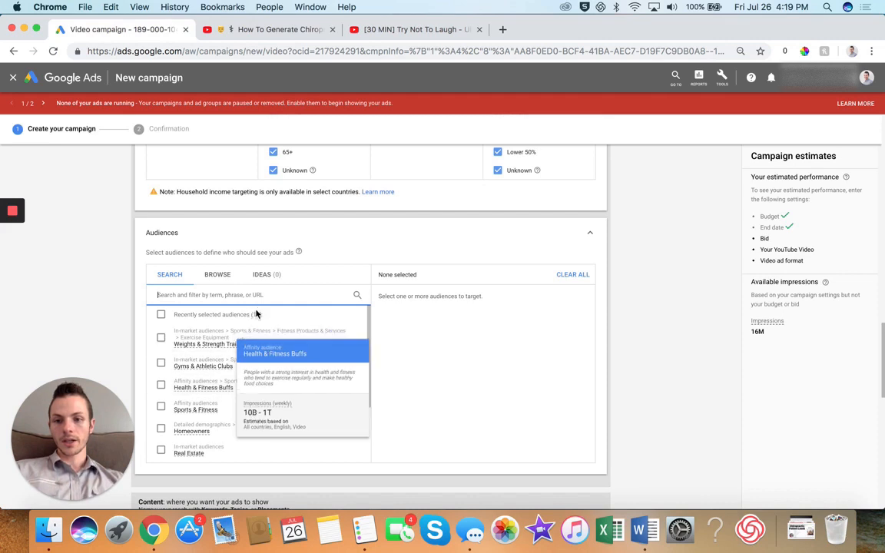
pyautogui.click(219, 276)
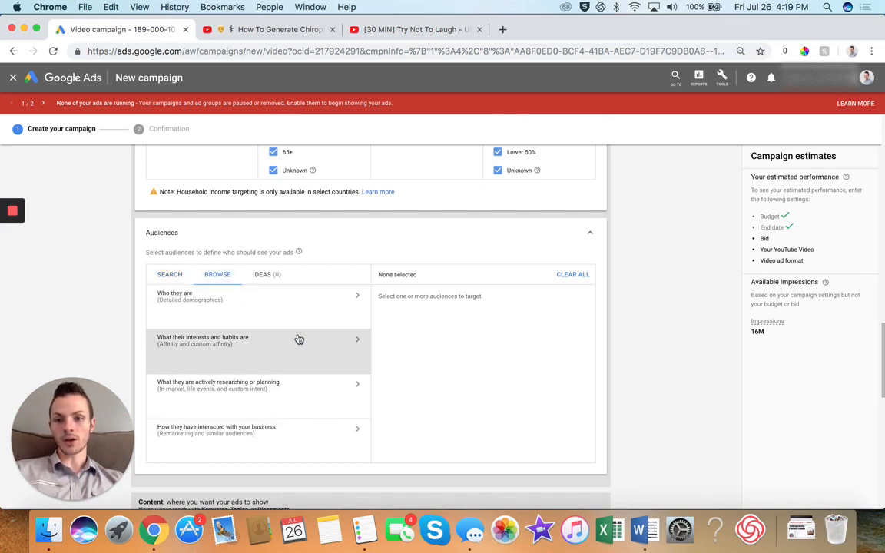
pyautogui.scroll(-2, 300, 345)
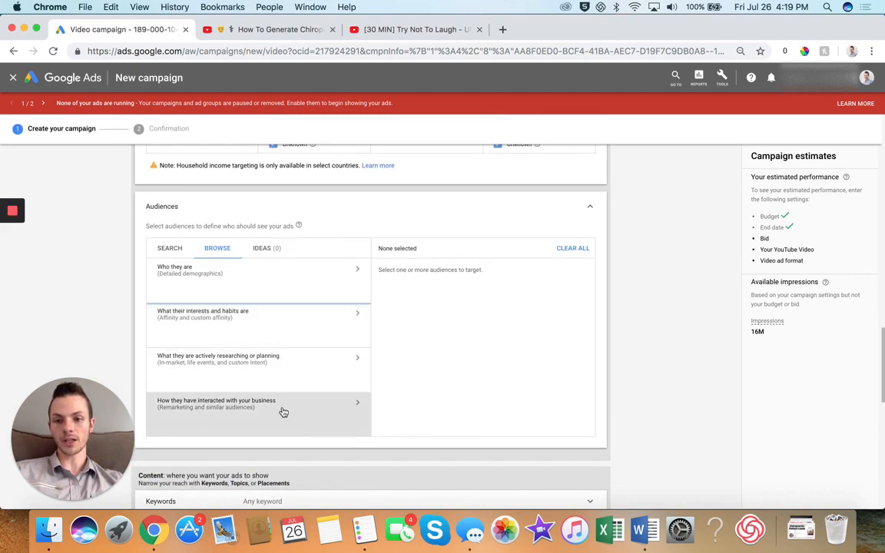
pyautogui.scroll(2, 288, 363)
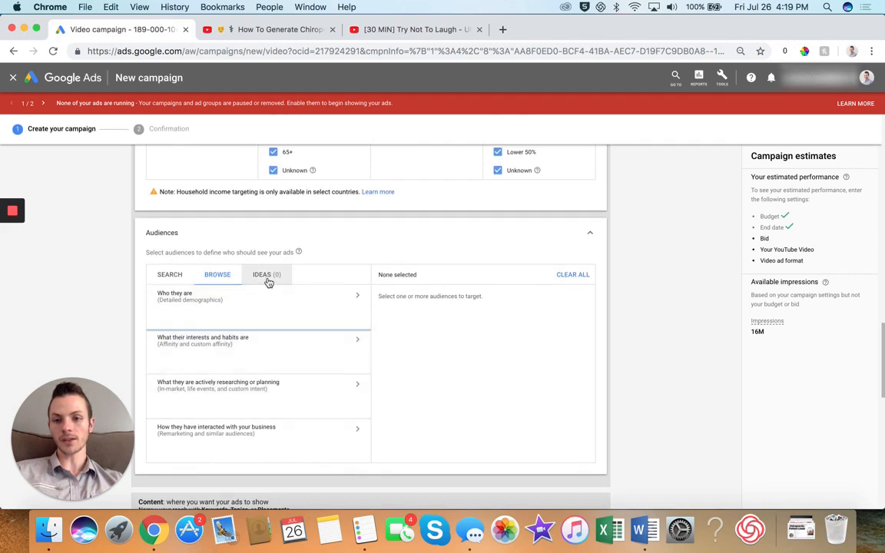
# Step: Add the in-market audience Gyms & Athletic Clubs from the recently selected audiences
pyautogui.click(173, 276)
pyautogui.scroll(1, 241, 338)
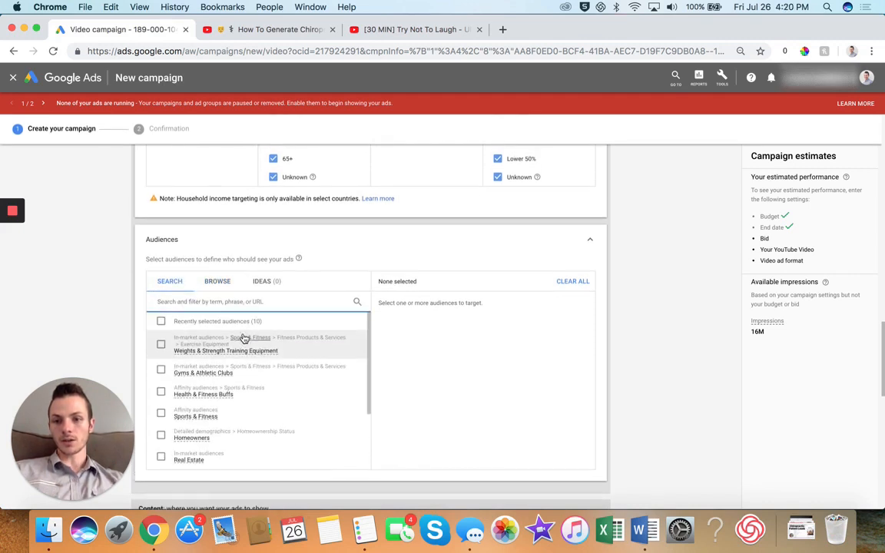
pyautogui.moveTo(262, 352)
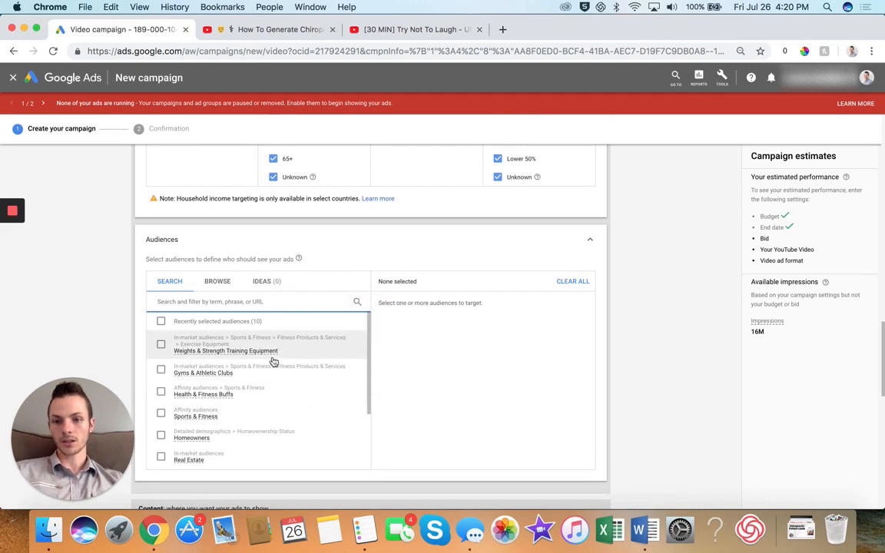
pyautogui.click(223, 371)
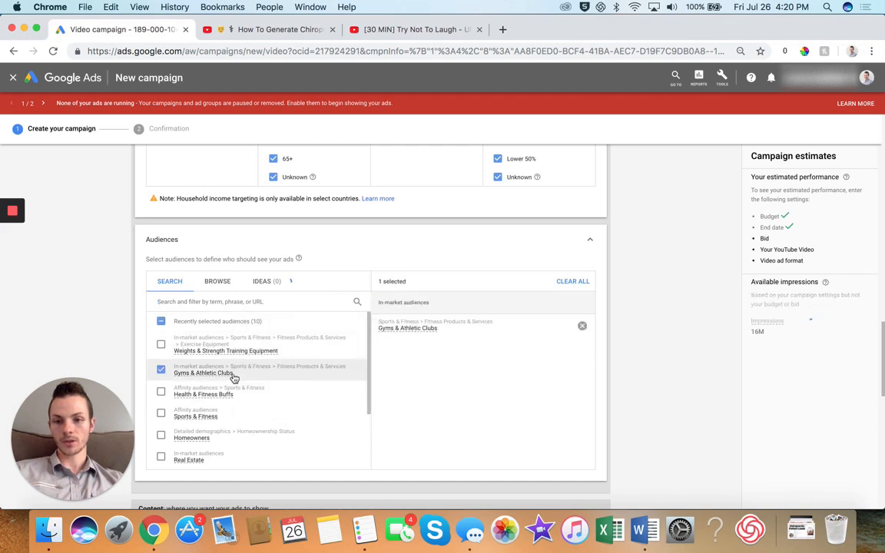
# Step: Add the in-market audience Sports & Fitness from the ideas similar to the current selection
pyautogui.click(263, 282)
pyautogui.scroll(1, 264, 341)
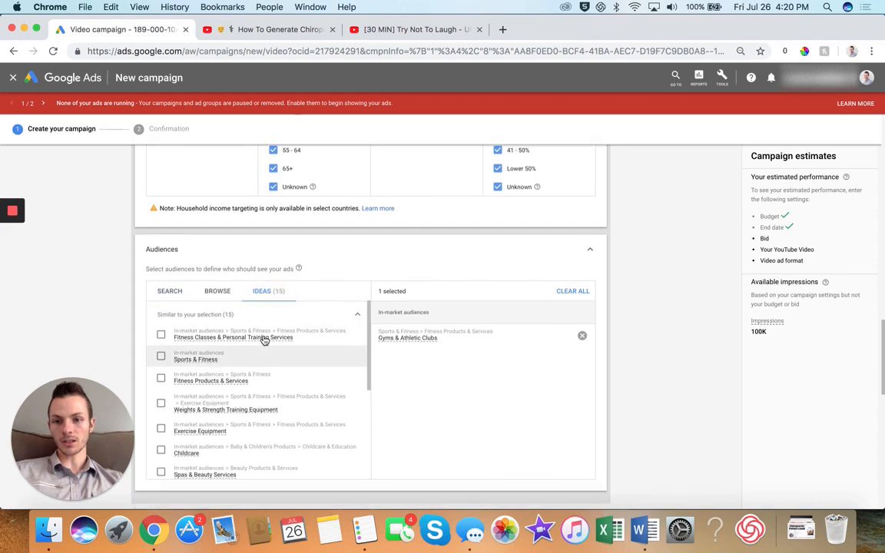
pyautogui.scroll(-2, 346, 267)
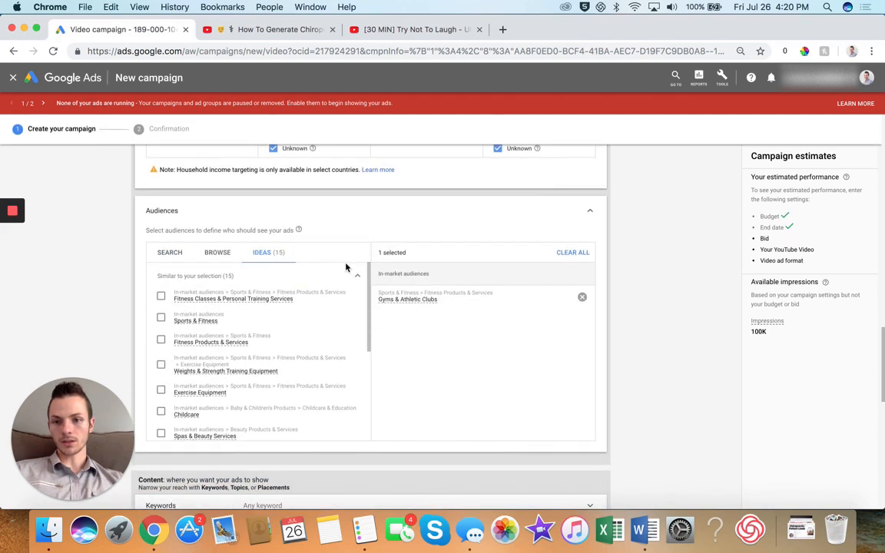
pyautogui.click(215, 321)
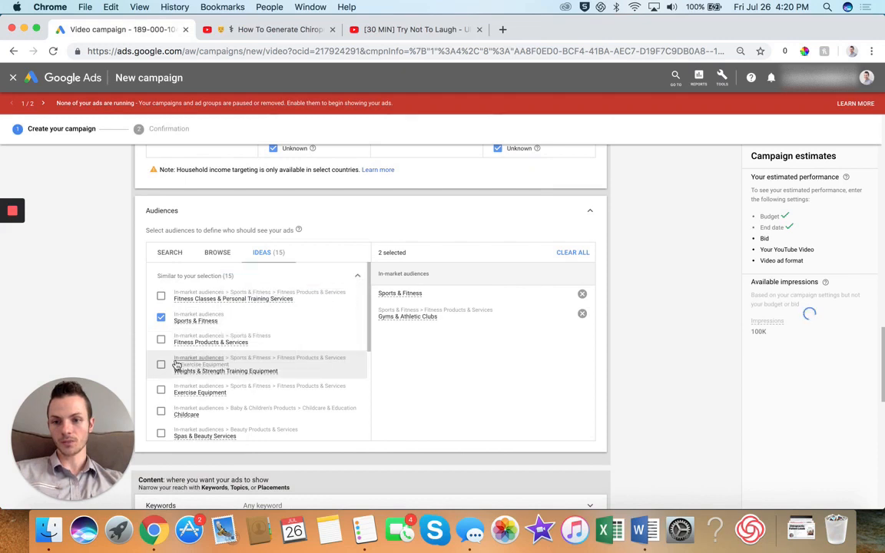
# Step: Add the affinity audiences Health & Fitness Buffs and Sports & Fitness from the recently selected audiences
pyautogui.scroll(-4, 204, 354)
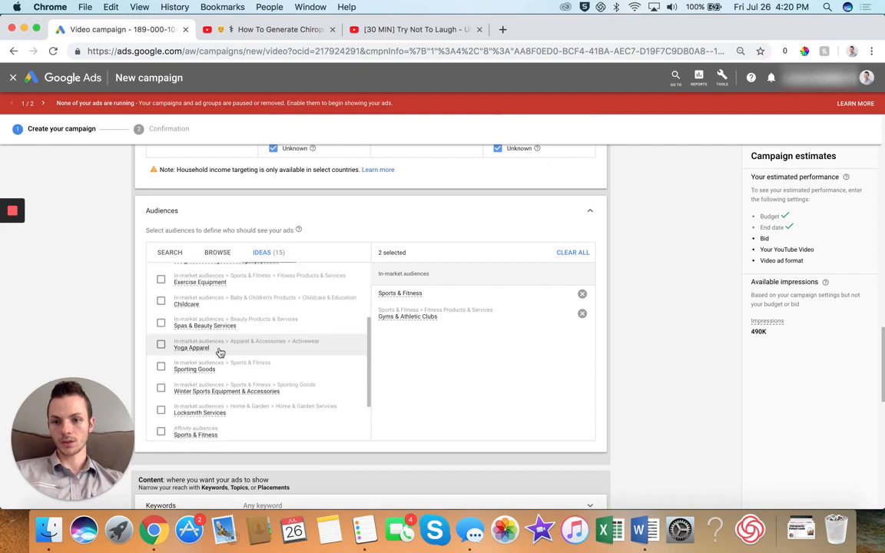
pyautogui.scroll(-2, 232, 350)
pyautogui.scroll(-1, 233, 349)
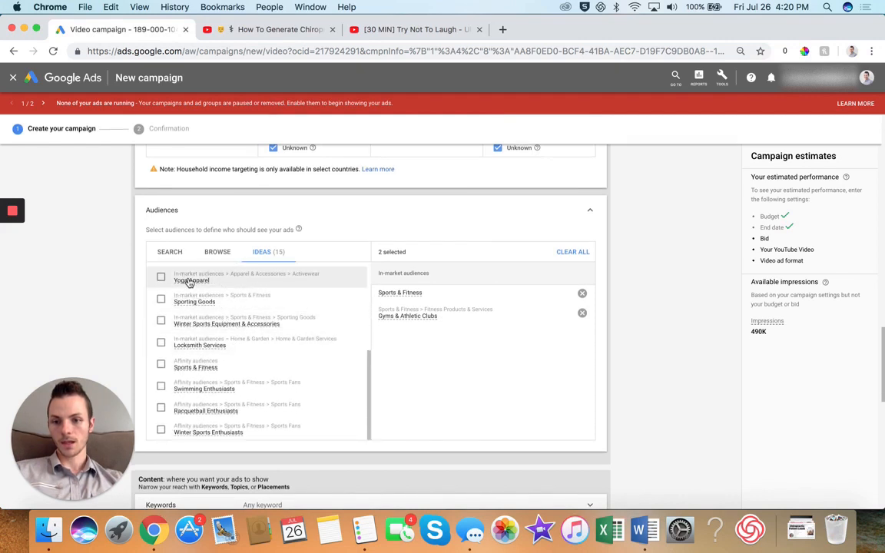
pyautogui.click(170, 254)
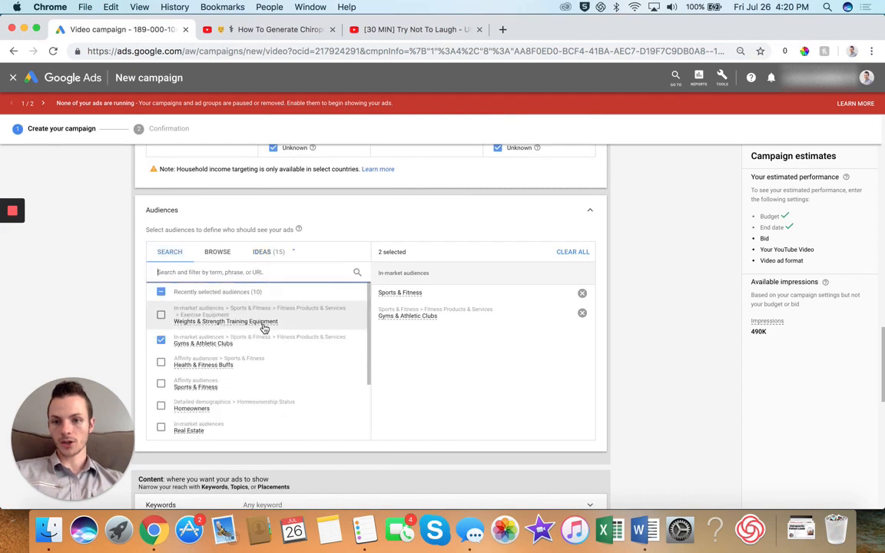
pyautogui.scroll(-1, 231, 333)
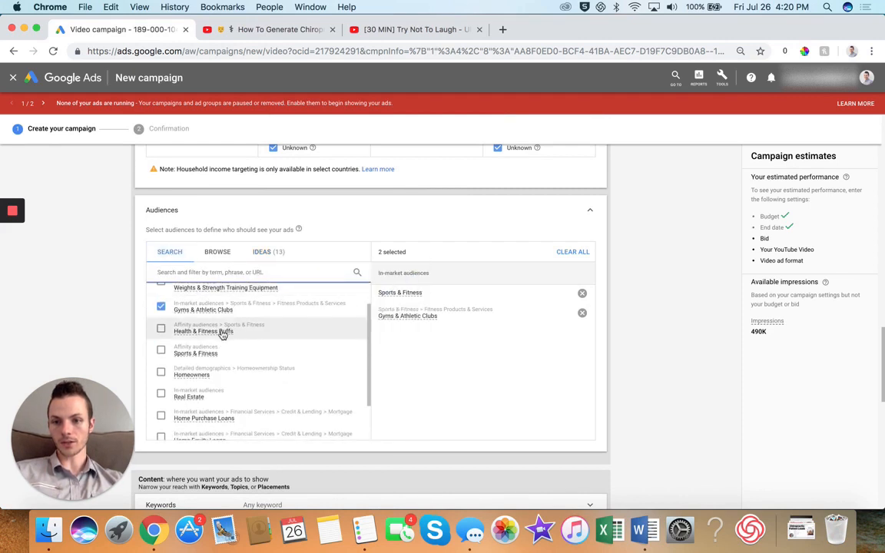
pyautogui.click(177, 331)
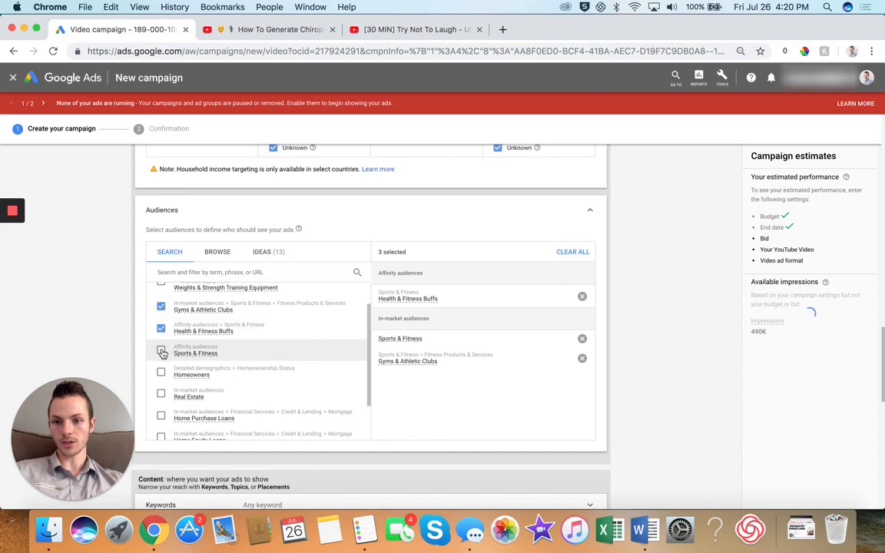
pyautogui.click(160, 350)
pyautogui.moveTo(208, 351)
pyautogui.scroll(-1, 209, 354)
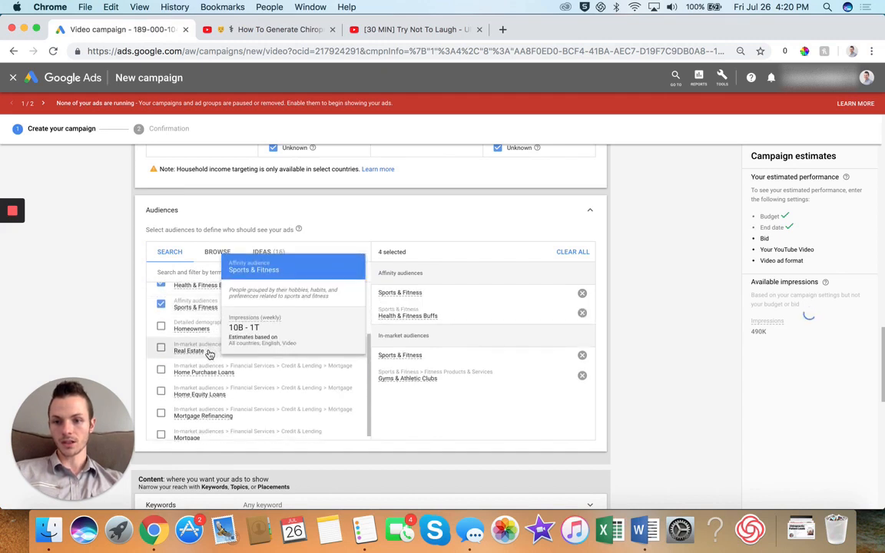
# Step: Review the suggested audience ideas similar to the selected fitness audiences
pyautogui.scroll(3, 209, 353)
pyautogui.click(271, 278)
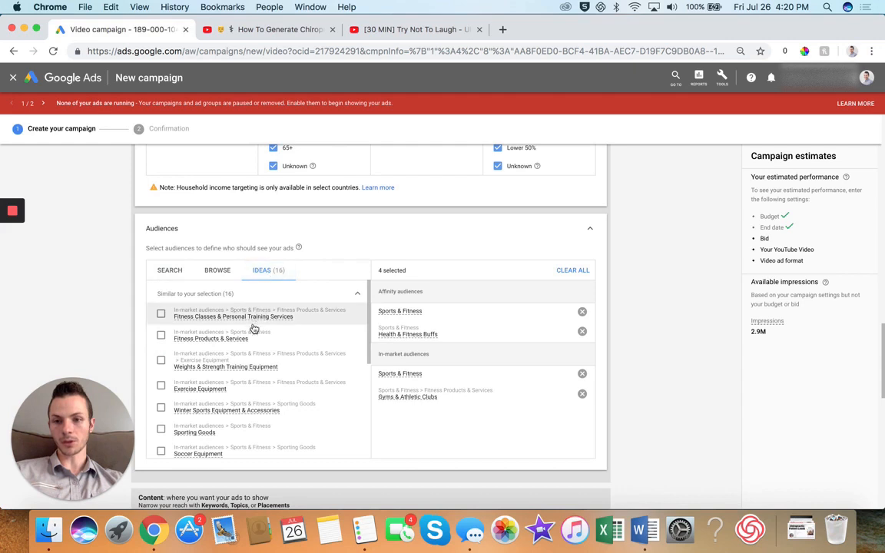
pyautogui.scroll(-4, 250, 362)
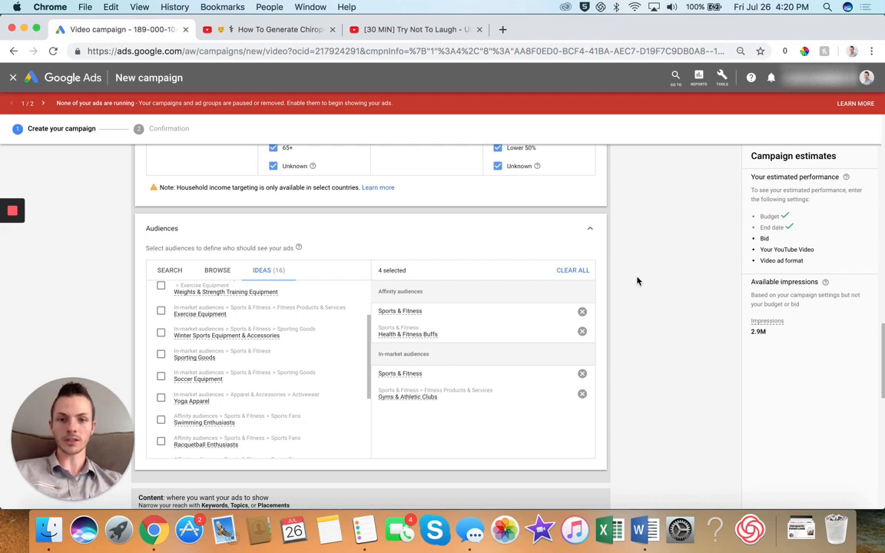
# Step: Try targeting content with the keywords "chiropractor near me" and "chiropractor back adjustment" on separate lines
pyautogui.click(589, 230)
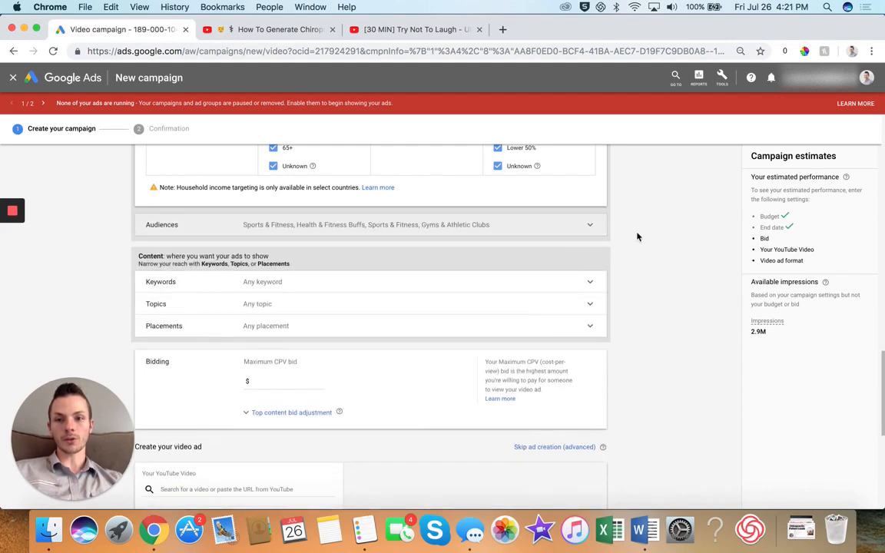
pyautogui.click(517, 289)
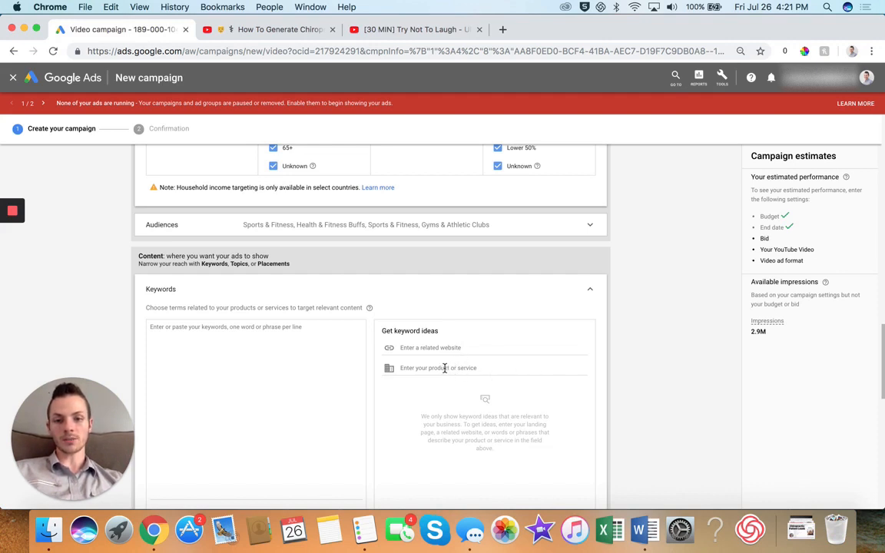
pyautogui.click(229, 345)
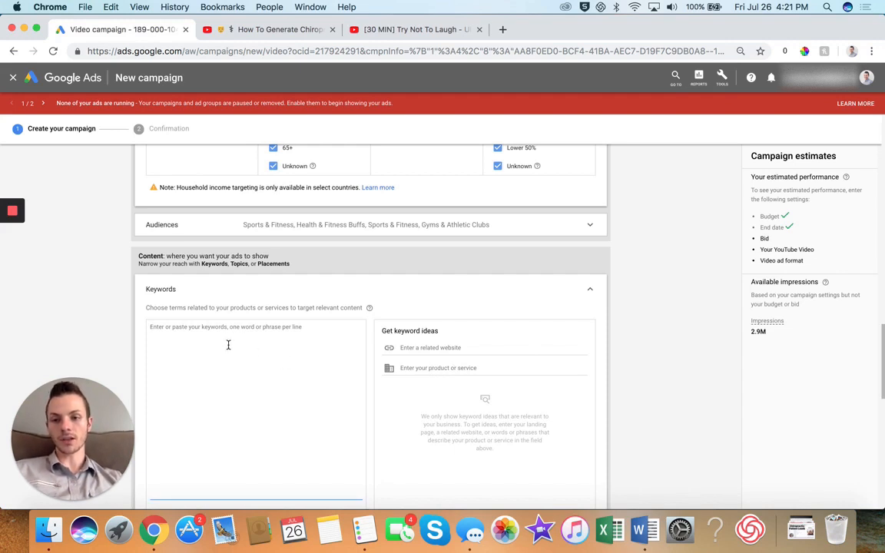
pyautogui.write('chiropra')
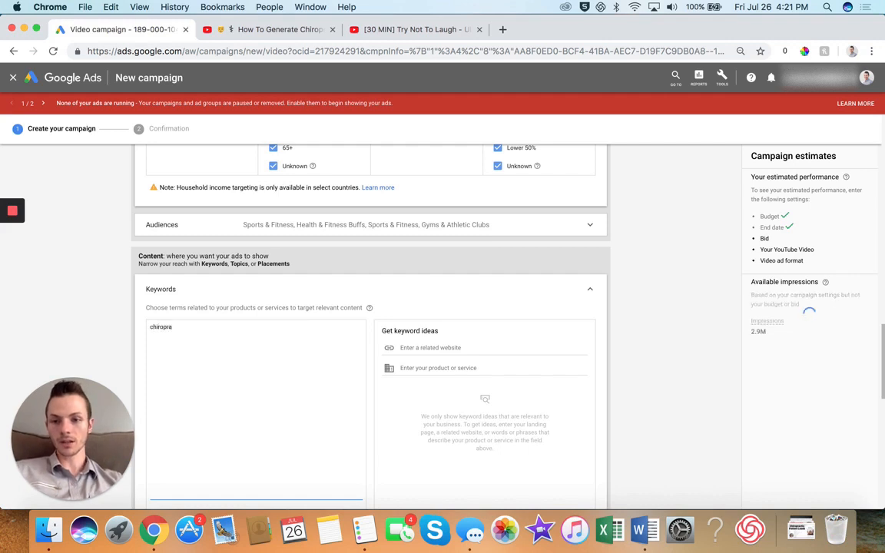
pyautogui.write('ctor near me')
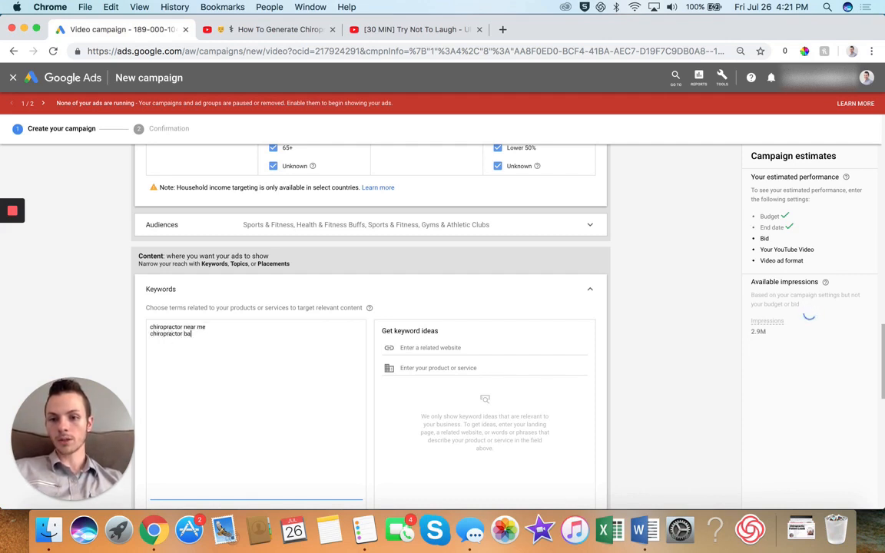
pyautogui.write('stment')
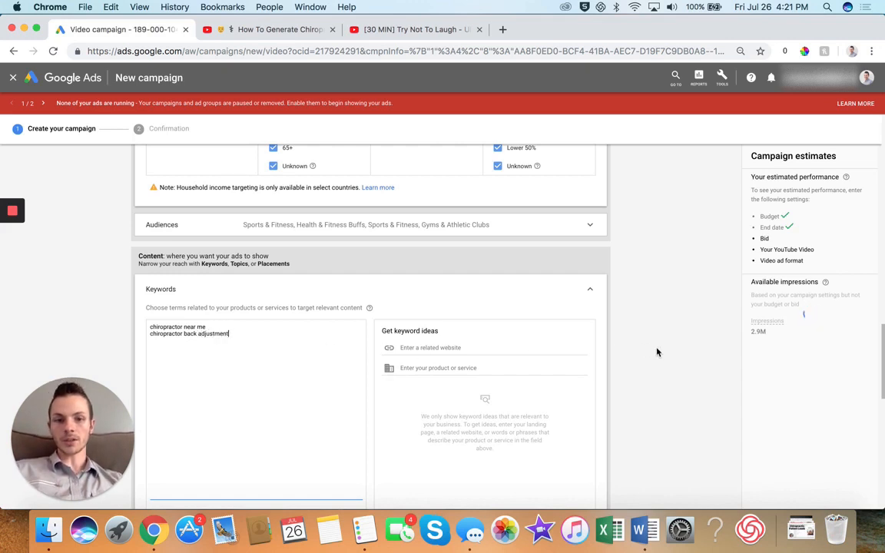
pyautogui.click(657, 352)
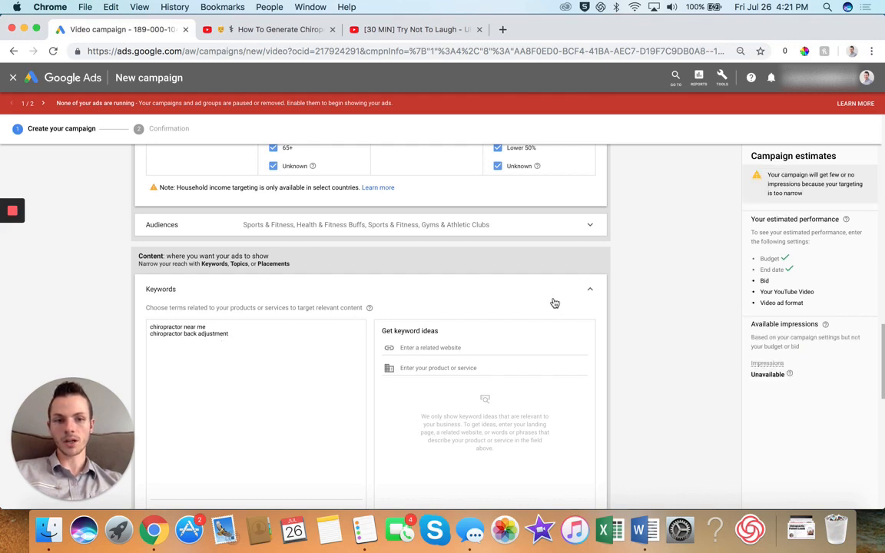
# Step: Remove both chiropractor keywords from the content targeting and collapse the keyword settings
pyautogui.moveTo(249, 335); pyautogui.dragTo(149, 321)
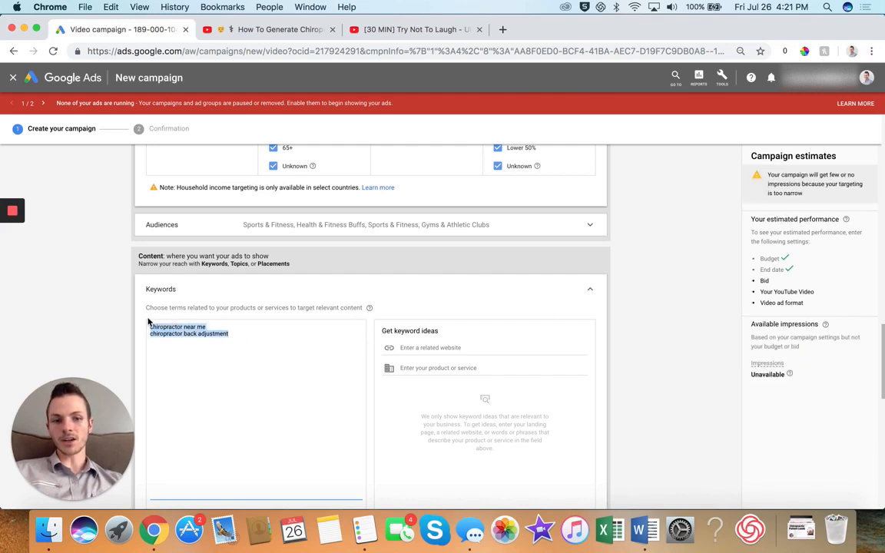
pyautogui.press('BackSpace')
pyautogui.click(290, 292)
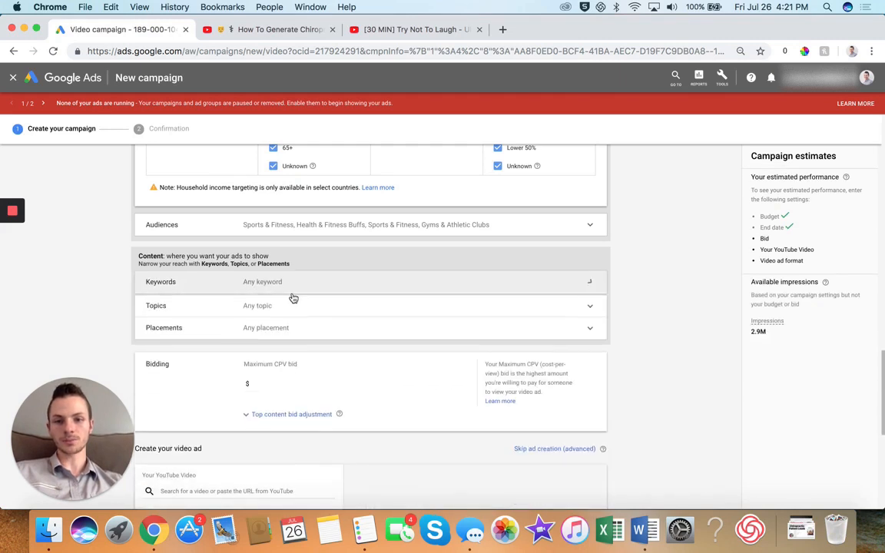
# Step: Review the selected fitness audiences and the empty keyword settings, and collapse both sections
pyautogui.click(359, 288)
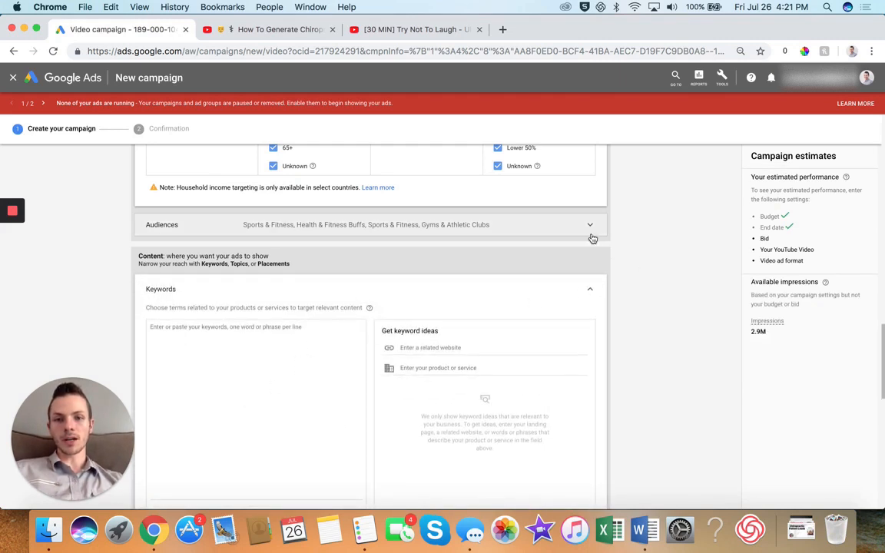
pyautogui.click(566, 232)
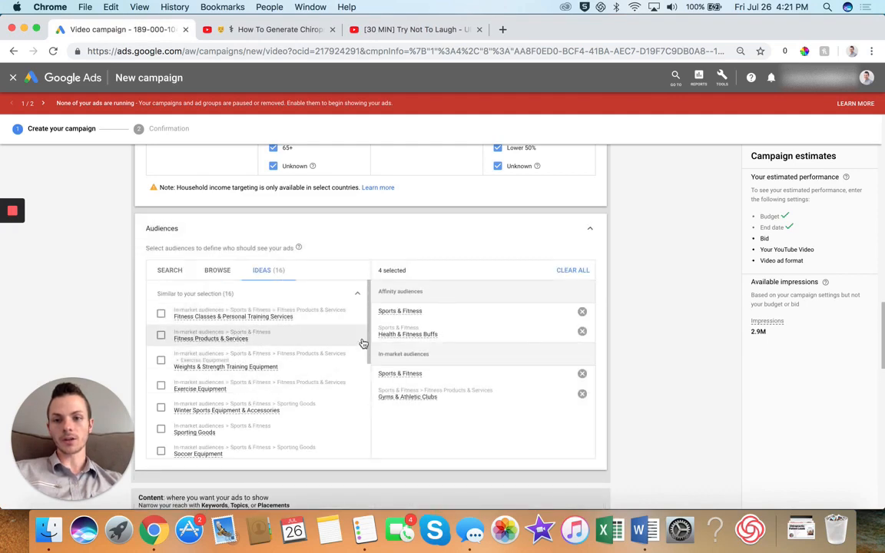
pyautogui.scroll(-3, 670, 274)
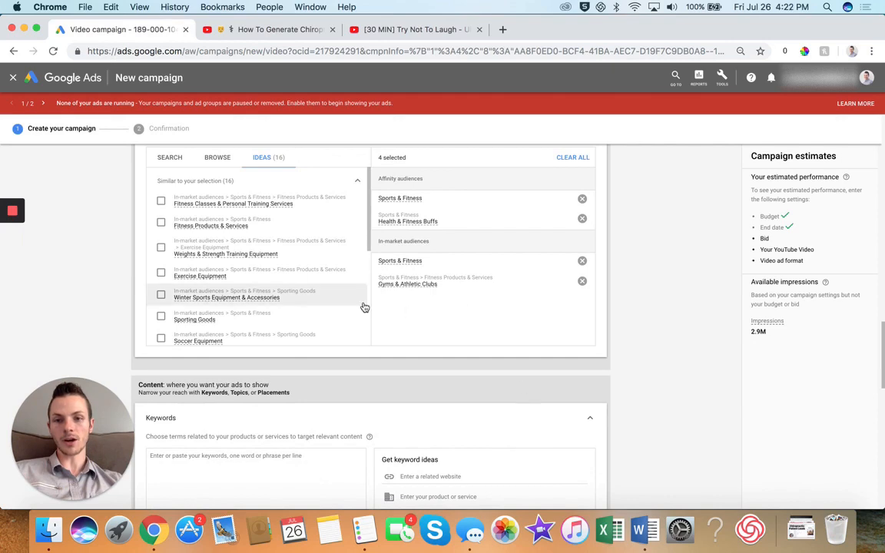
pyautogui.scroll(2, 349, 236)
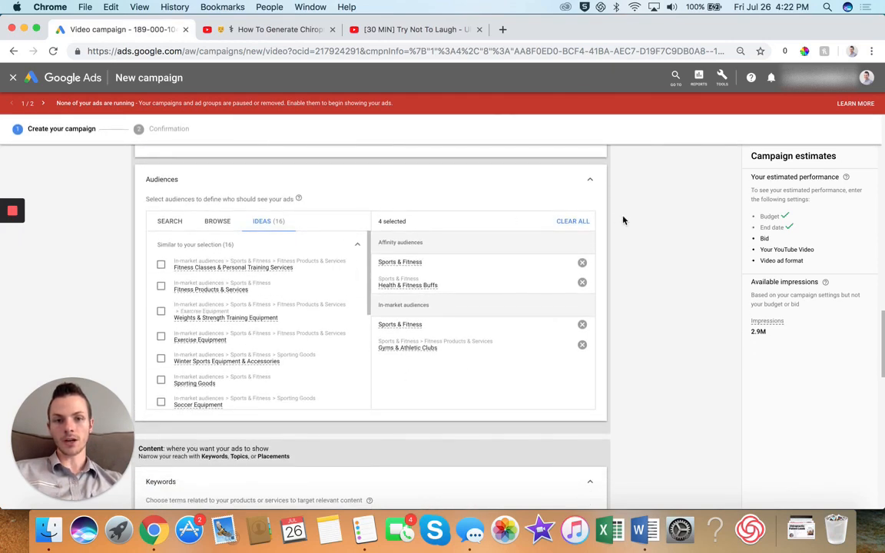
pyautogui.scroll(-5, 622, 220)
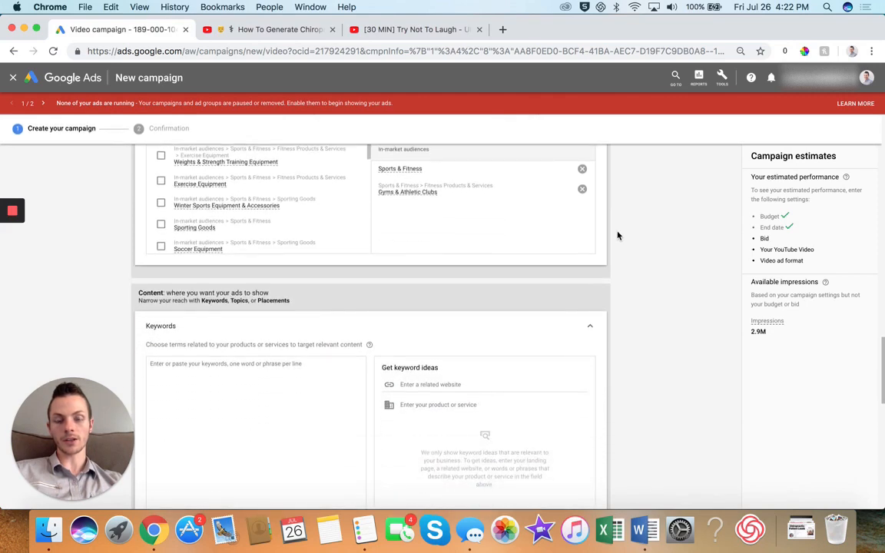
pyautogui.scroll(5, 454, 344)
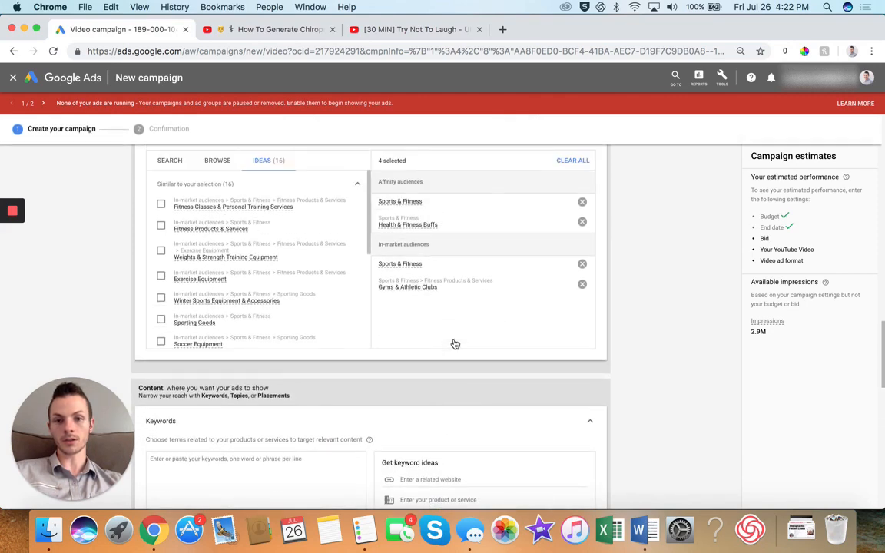
pyautogui.click(456, 187)
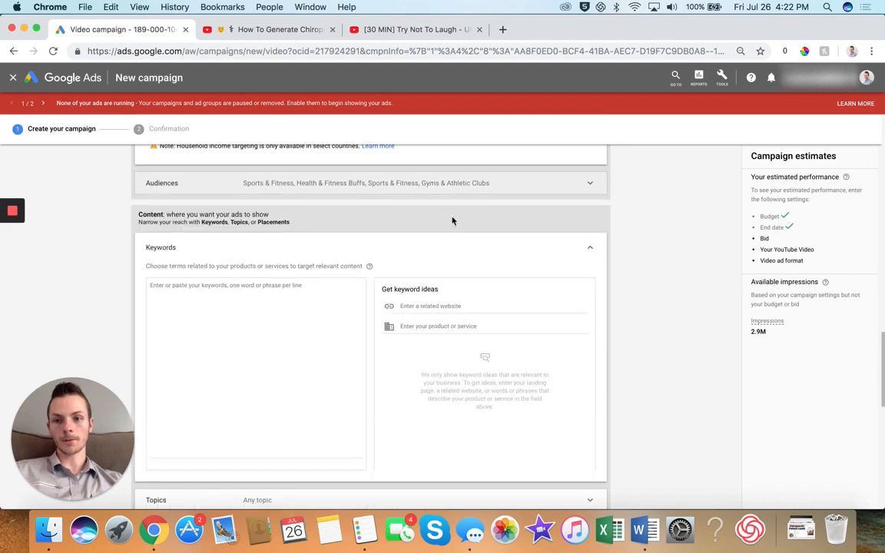
pyautogui.click(497, 246)
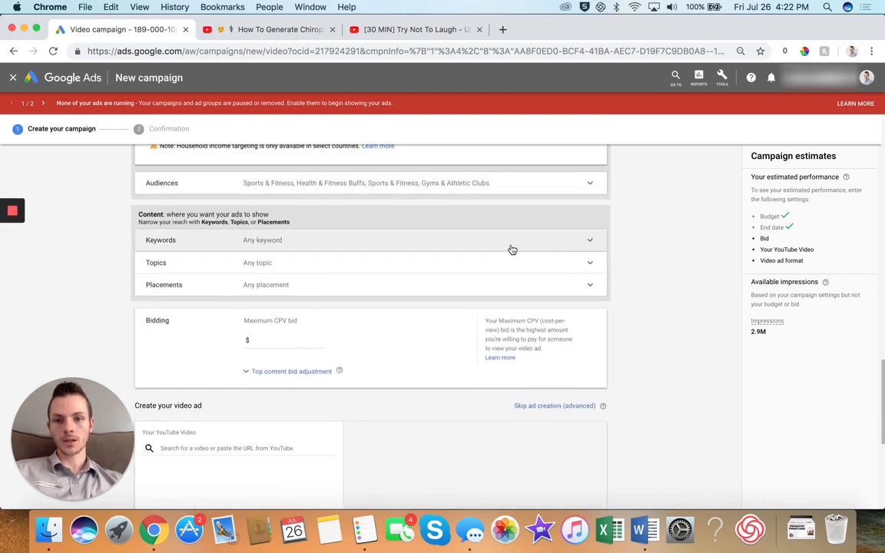
# Step: Set the maximum CPV bid to $1.00 and look at the top content bid adjustment without entering one
pyautogui.scroll(-2, 624, 256)
pyautogui.scroll(-3, 626, 258)
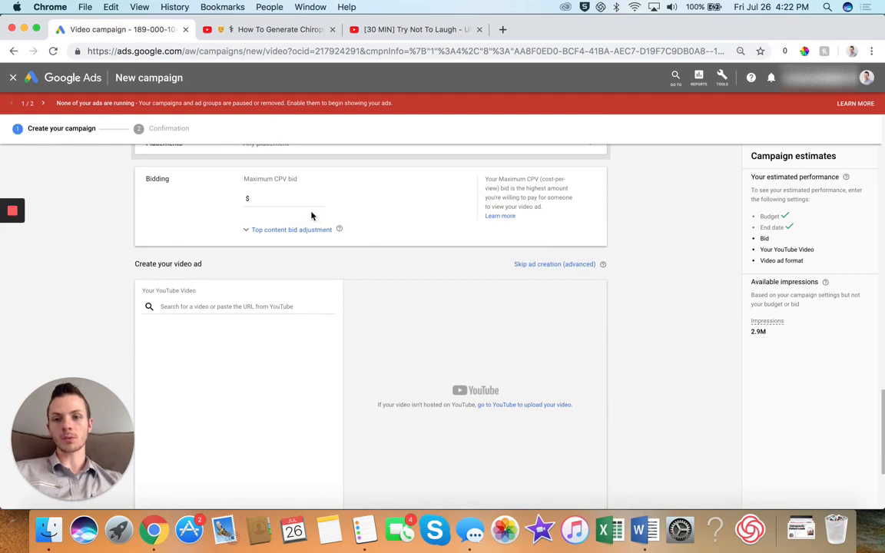
pyautogui.click(271, 198)
pyautogui.write('1.00')
pyautogui.click(292, 232)
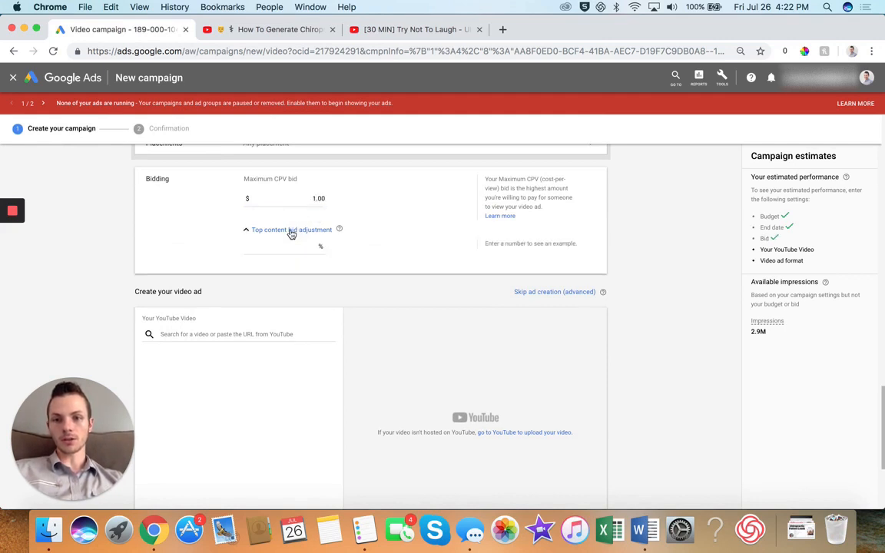
pyautogui.click(291, 230)
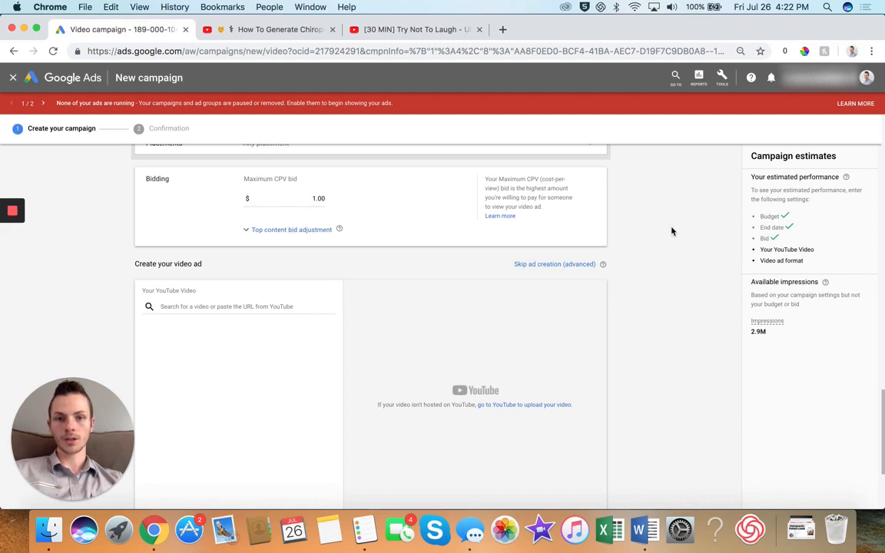
# Step: Look over the chiropractic patient leads video on its YouTube page and return to the campaign's video ad section
pyautogui.scroll(-3, 670, 288)
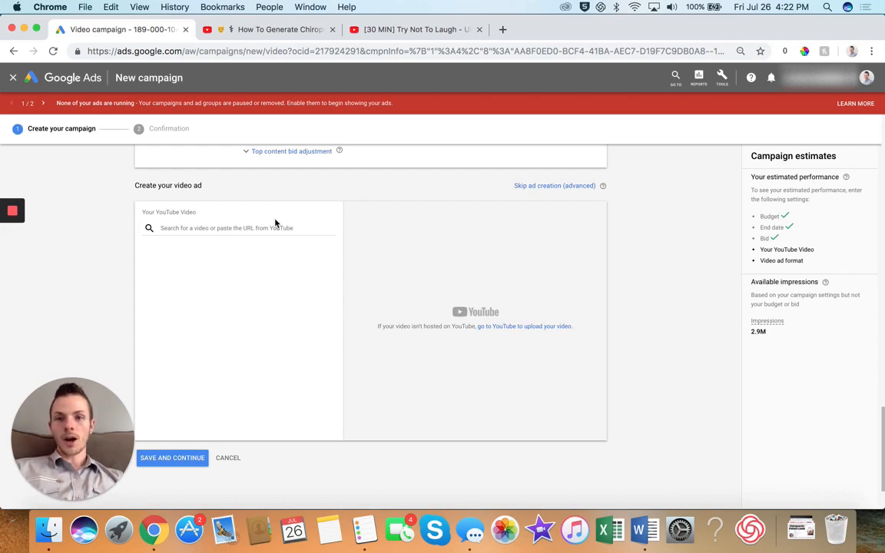
pyautogui.click(260, 35)
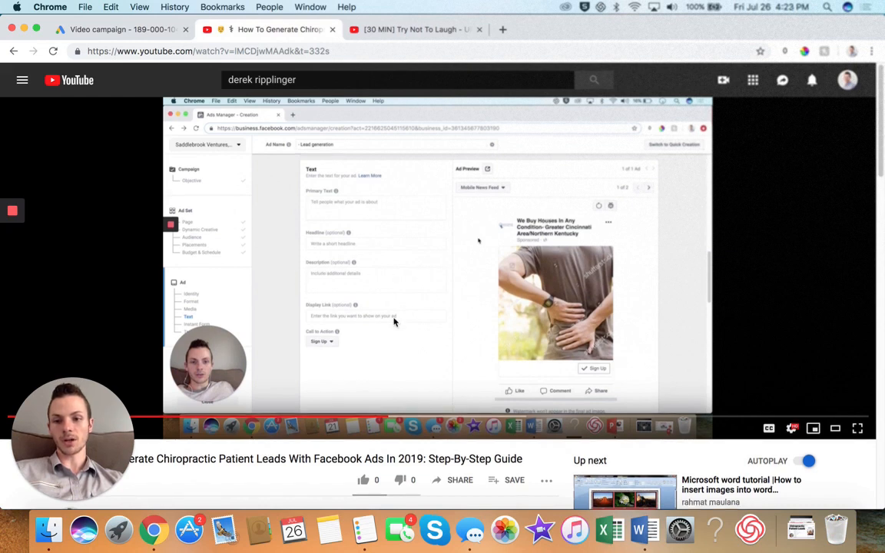
pyautogui.scroll(-3, 393, 321)
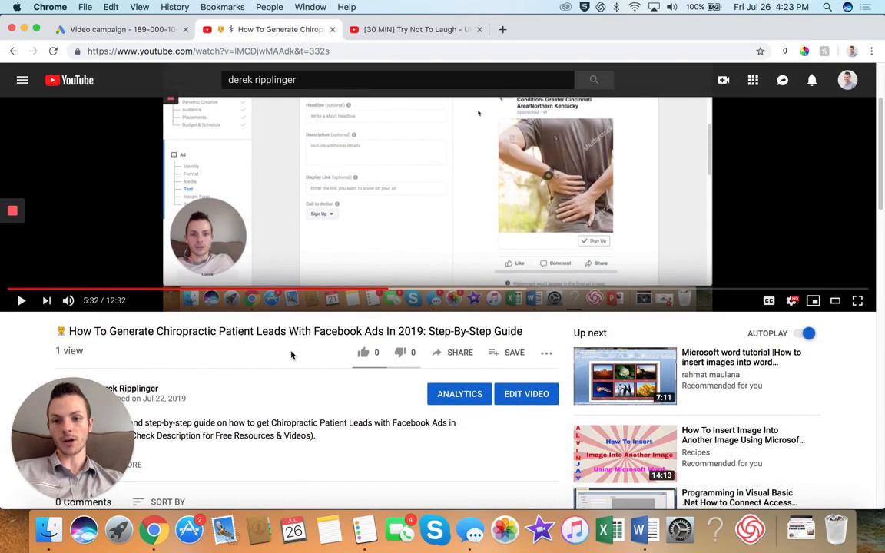
pyautogui.scroll(3, 291, 354)
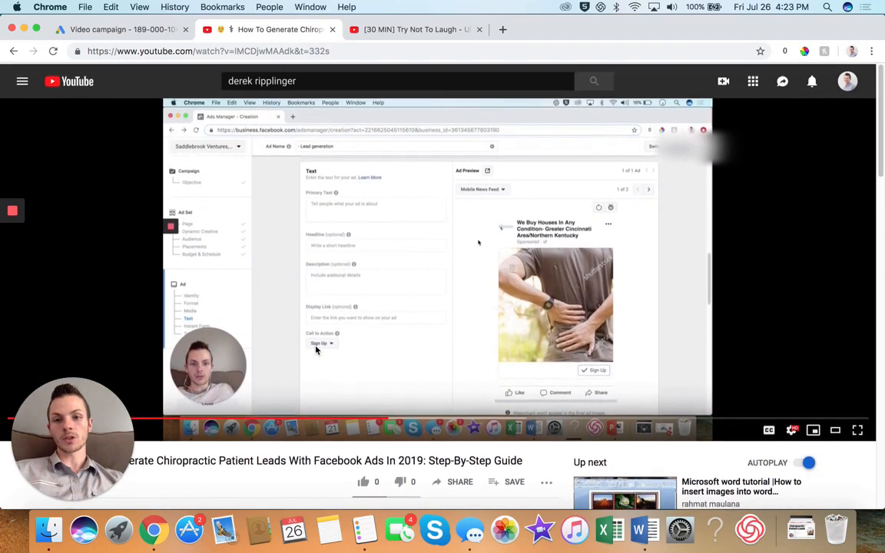
pyautogui.click(138, 30)
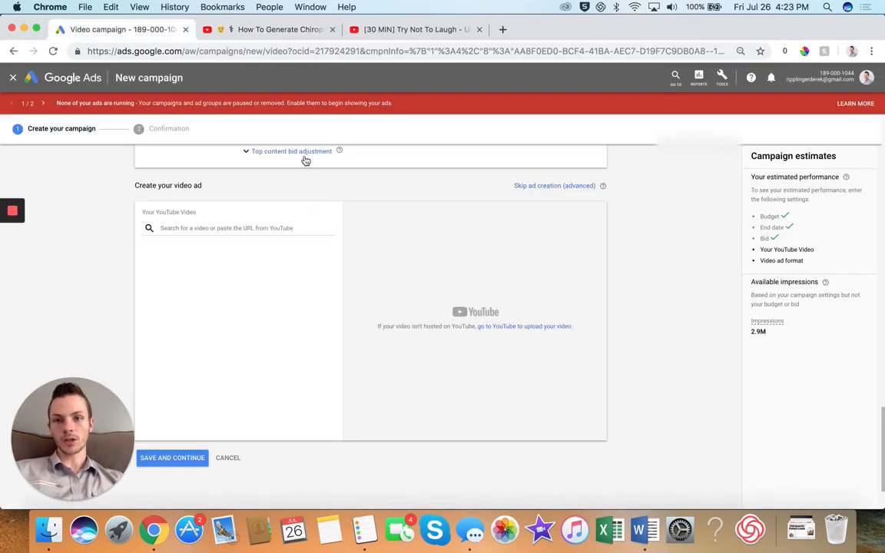
# Step: Copy the URL of the YouTube video on chiropractic patient leads with Facebook Ads and select that video for the ad
pyautogui.click(201, 228)
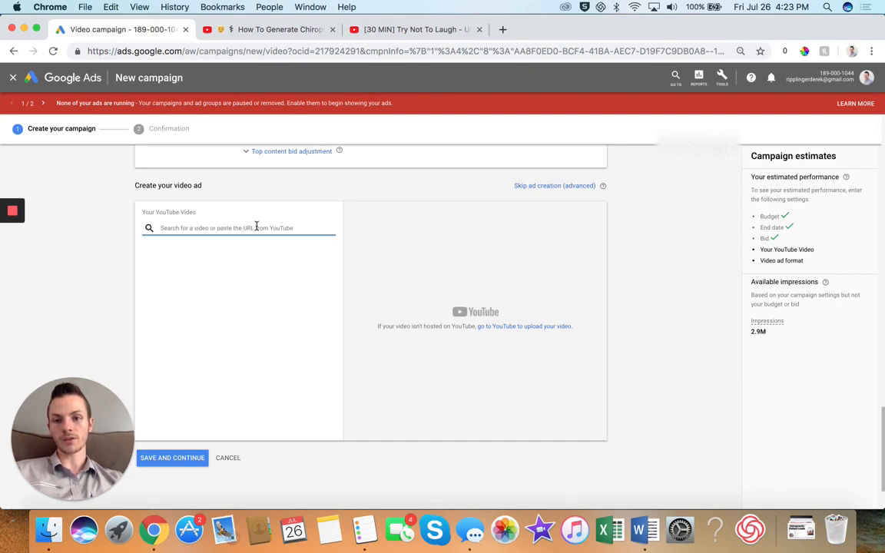
pyautogui.click(268, 30)
pyautogui.click(259, 52)
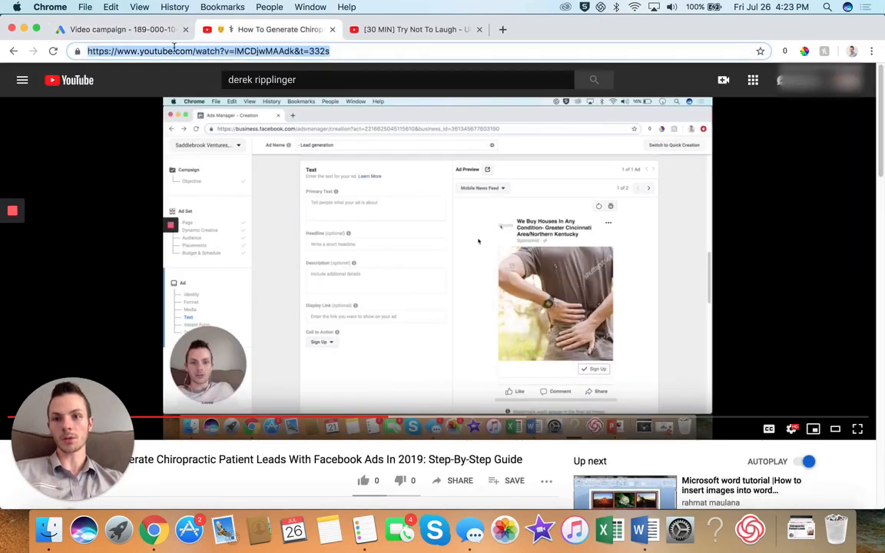
pyautogui.click(114, 29)
pyautogui.press('super+v')
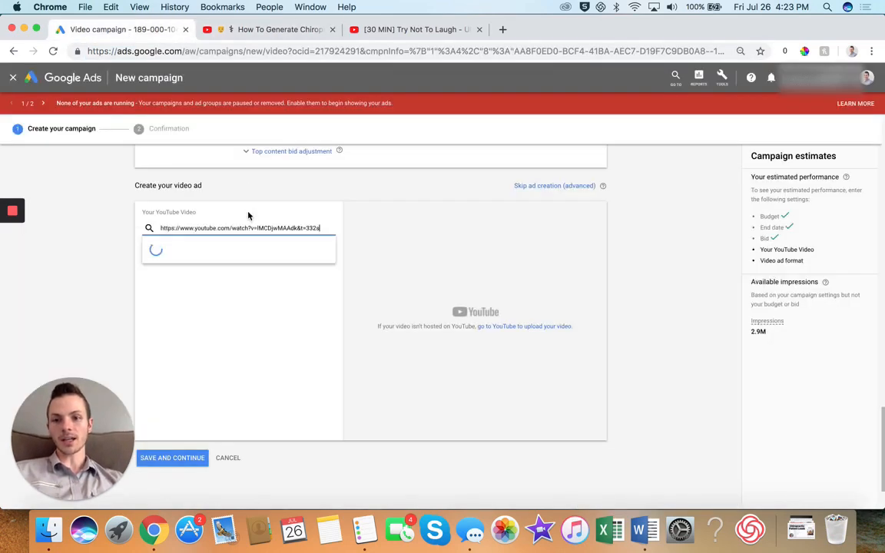
pyautogui.click(226, 244)
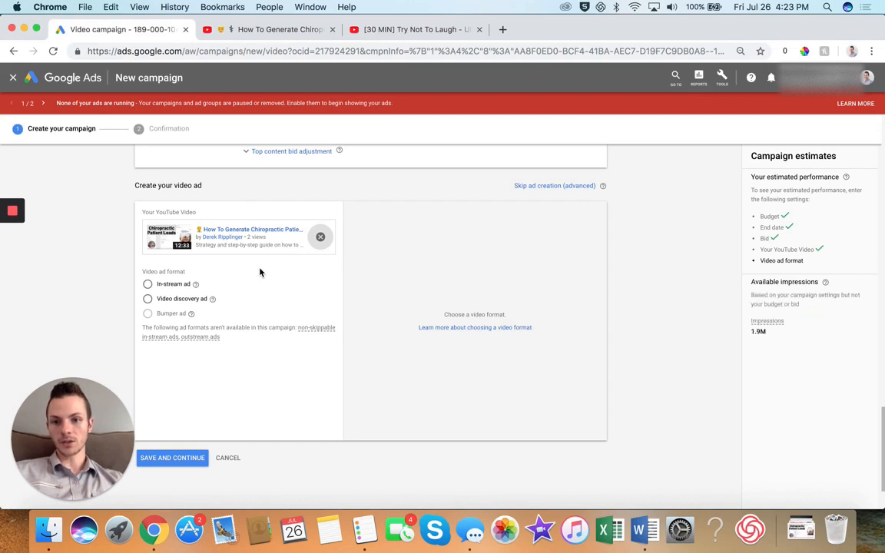
# Step: Preview the in-stream ad format and switch the video ad format to video discovery ad
pyautogui.click(170, 285)
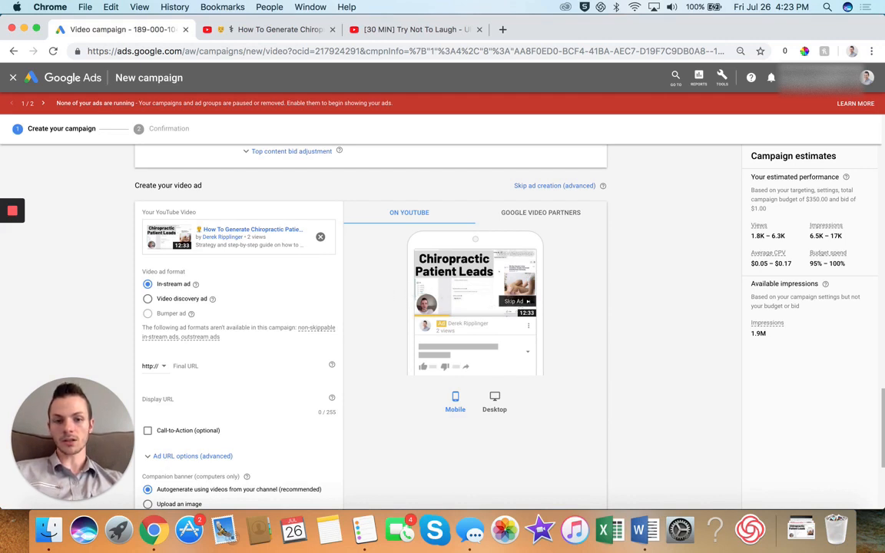
pyautogui.click(196, 300)
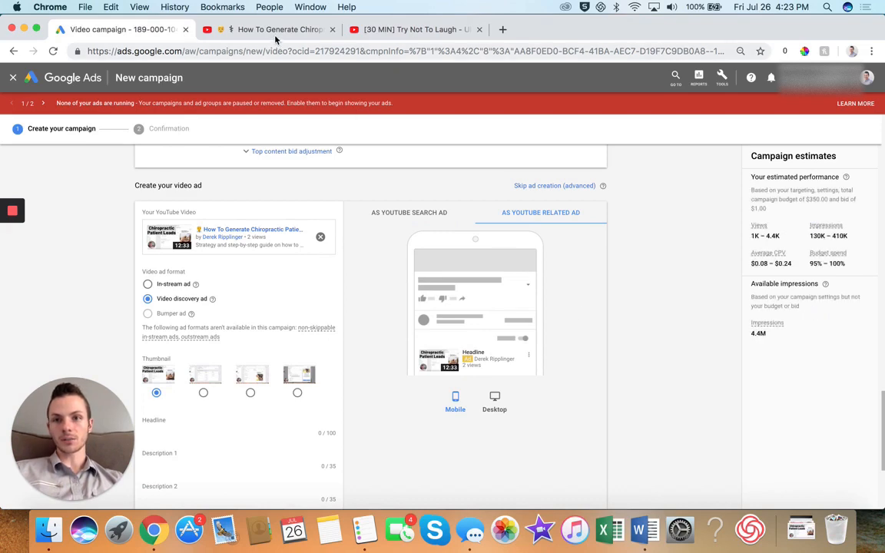
# Step: Examine where ads appear on the YouTube page of the Try Not To Laugh fails compilation, in the player and beside the video
pyautogui.click(407, 31)
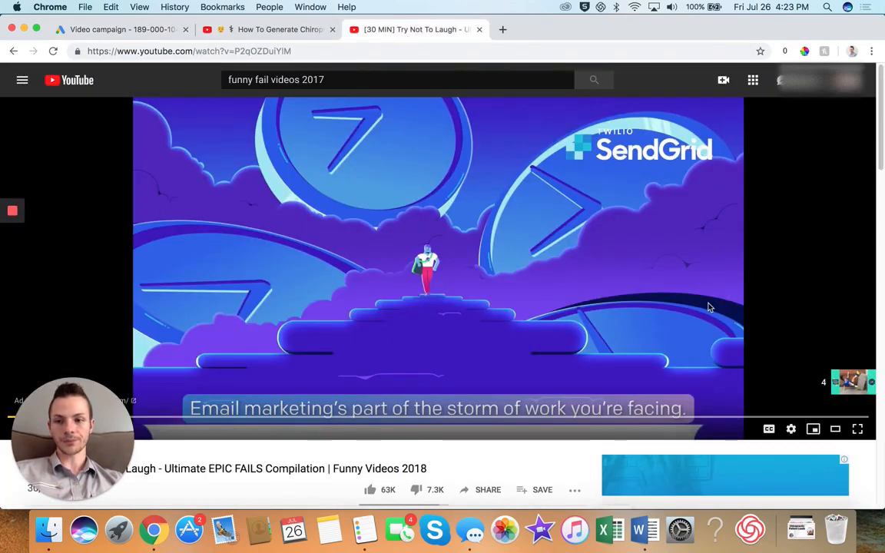
pyautogui.scroll(-5, 708, 307)
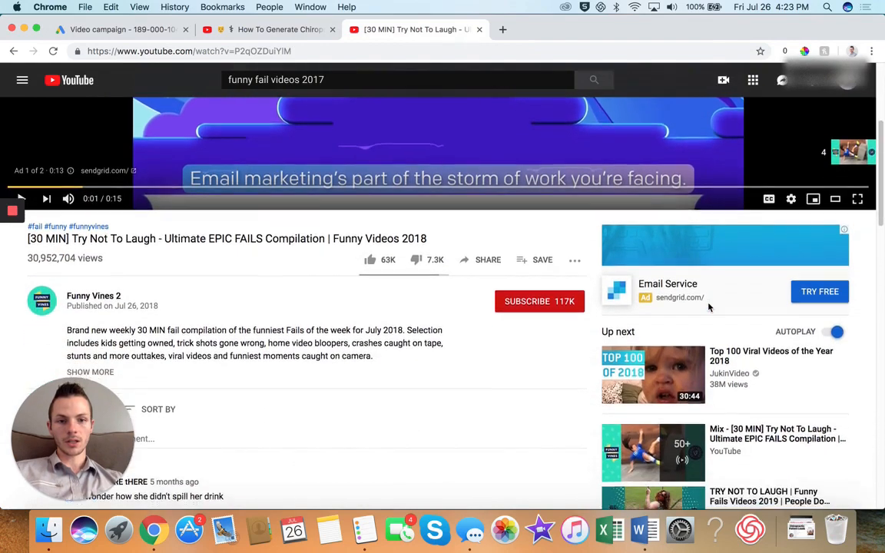
pyautogui.scroll(-2, 708, 307)
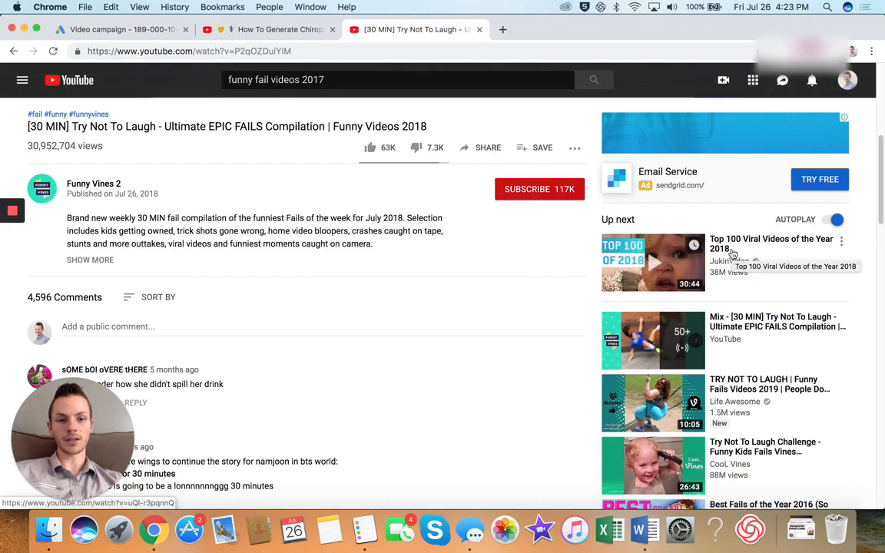
pyautogui.scroll(5, 751, 253)
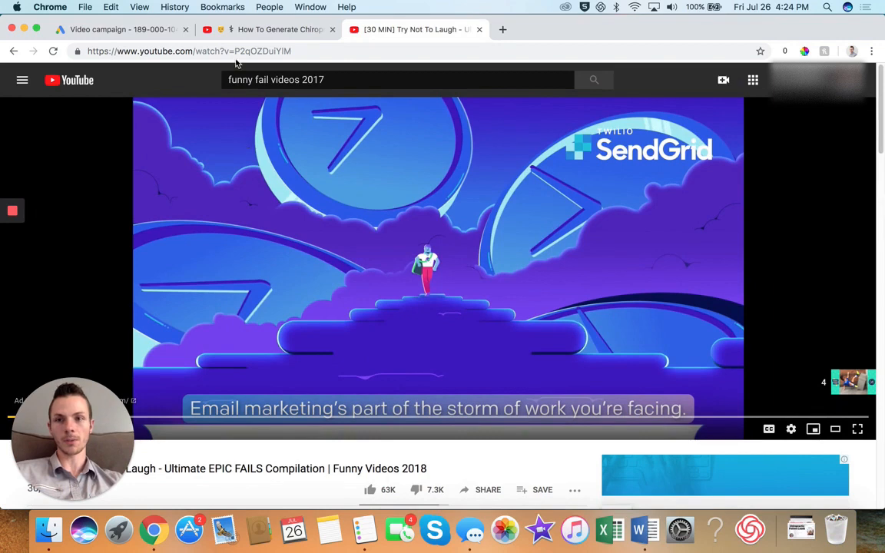
# Step: Return to the campaign, compare the discovery ad previews for YouTube search and related videos, and switch the video ad format to in-stream ad
pyautogui.click(130, 30)
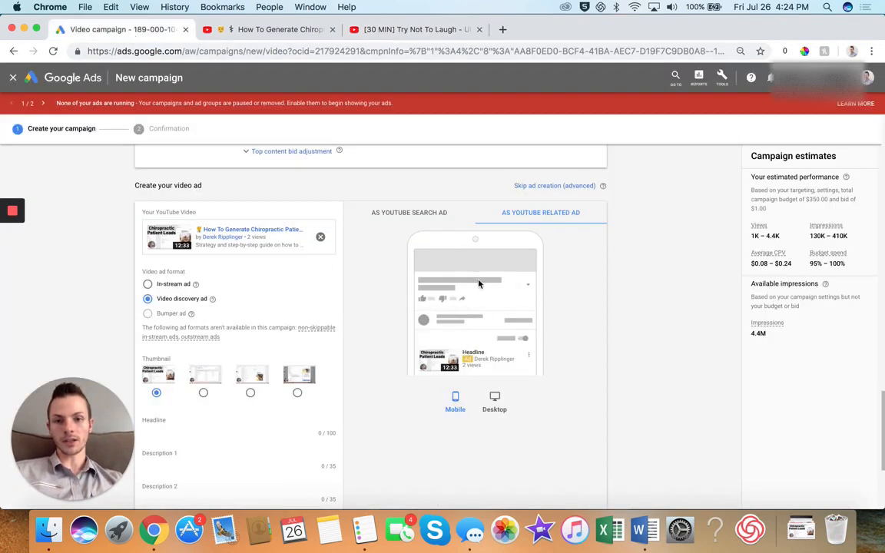
pyautogui.click(398, 218)
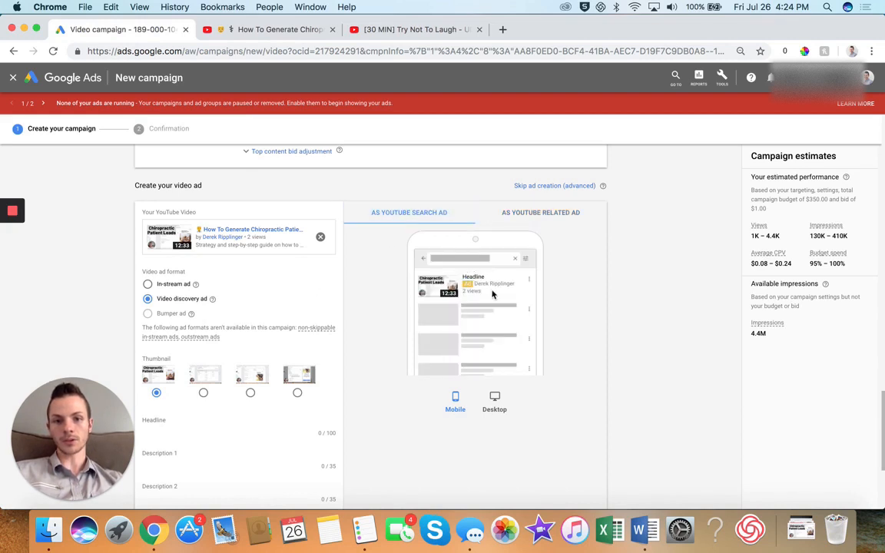
pyautogui.click(522, 218)
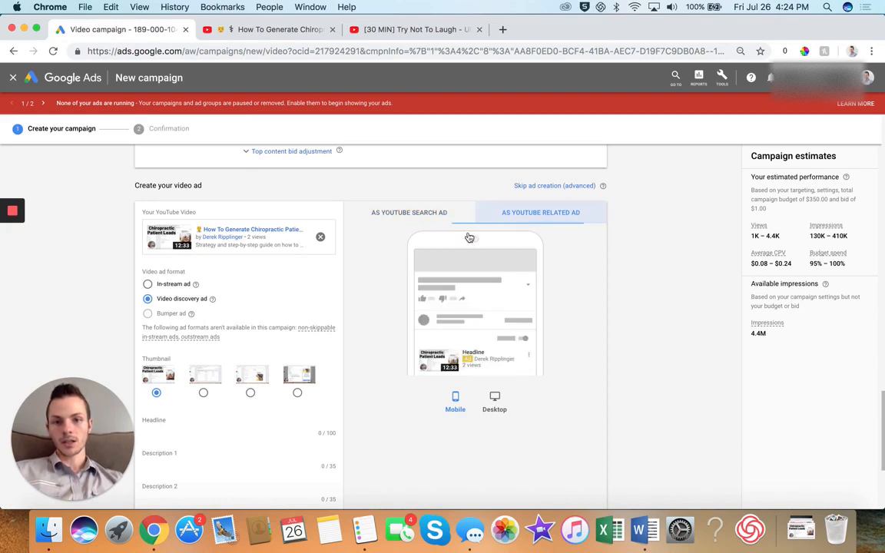
pyautogui.click(178, 286)
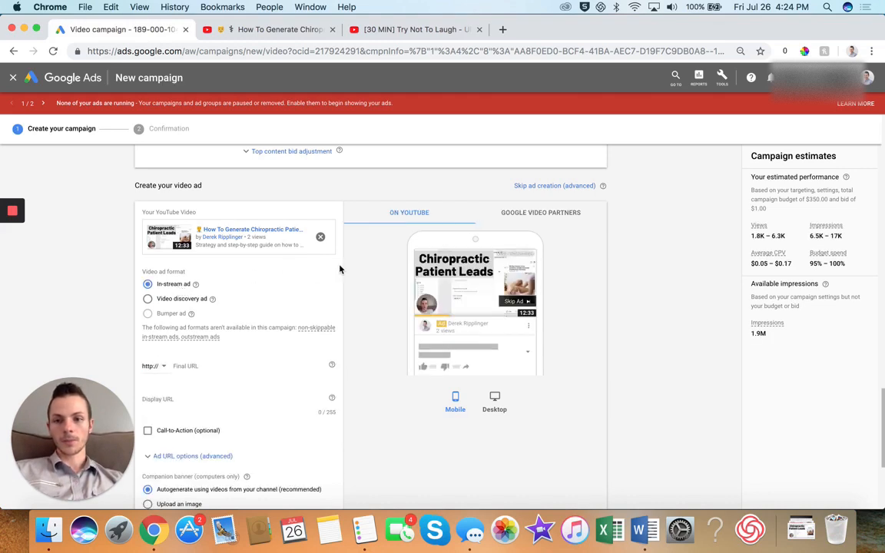
# Step: Look at the in-stream ad playing on the Try Not To Laugh fails compilation, skip it and return to the campaign
pyautogui.click(411, 29)
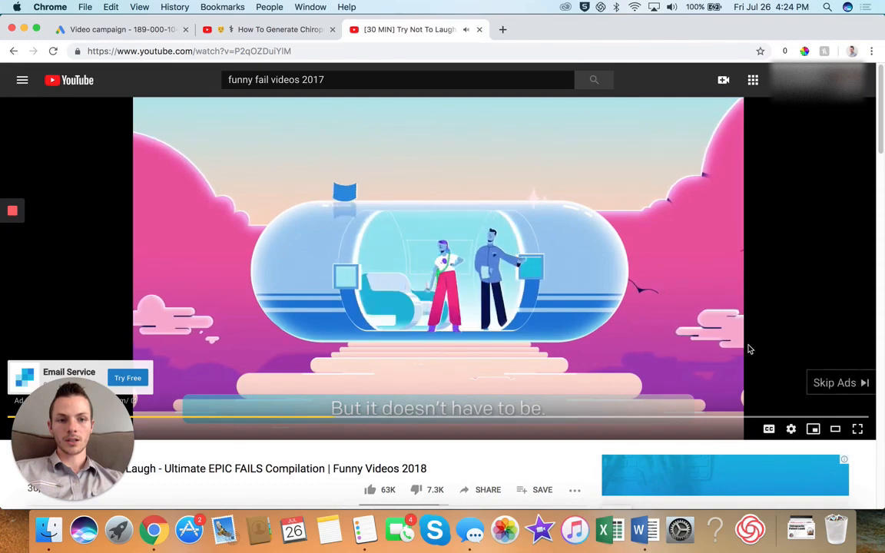
pyautogui.click(835, 388)
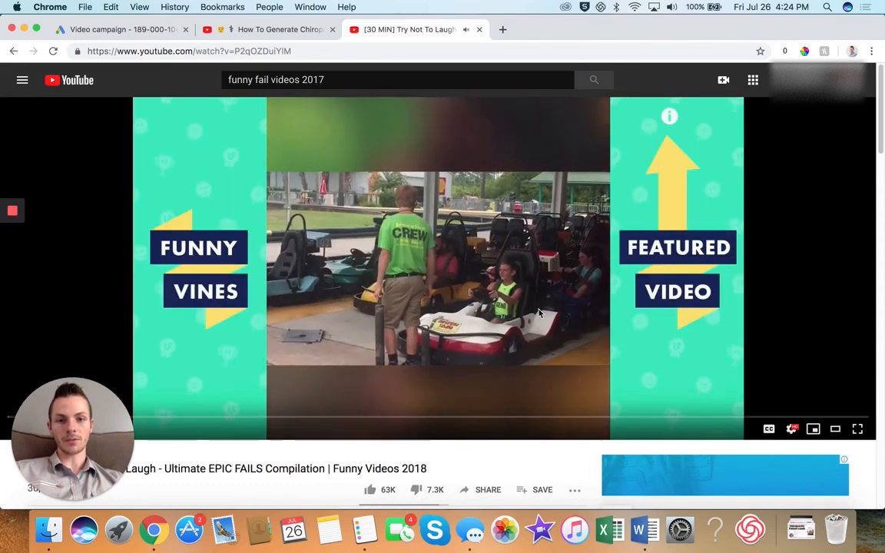
pyautogui.click(122, 29)
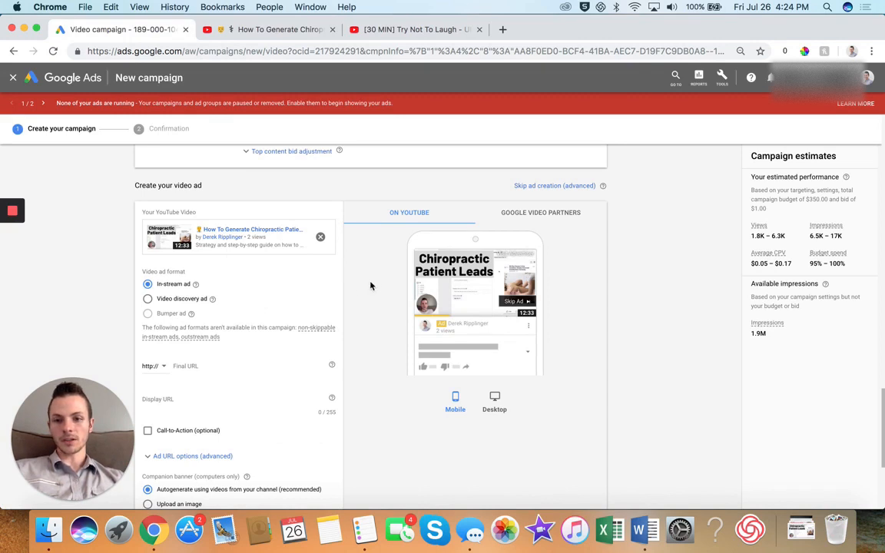
pyautogui.scroll(-3, 366, 301)
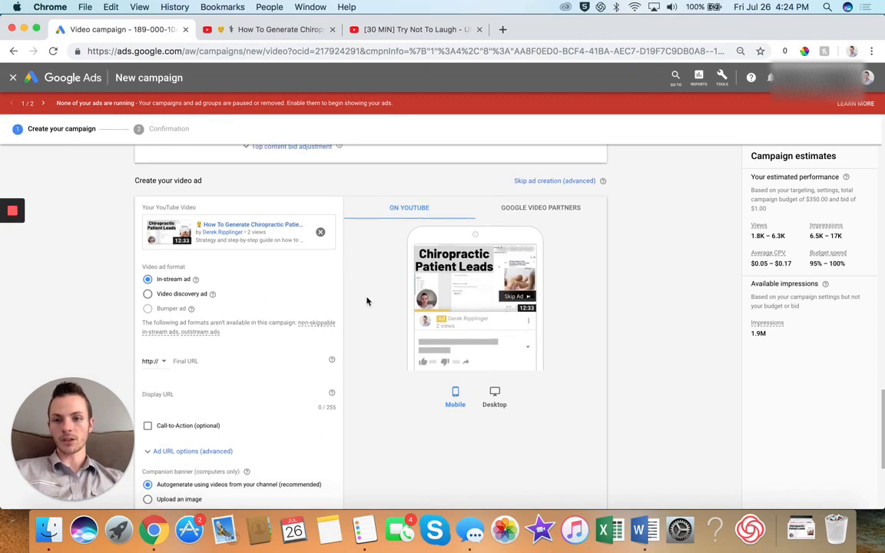
pyautogui.click(205, 296)
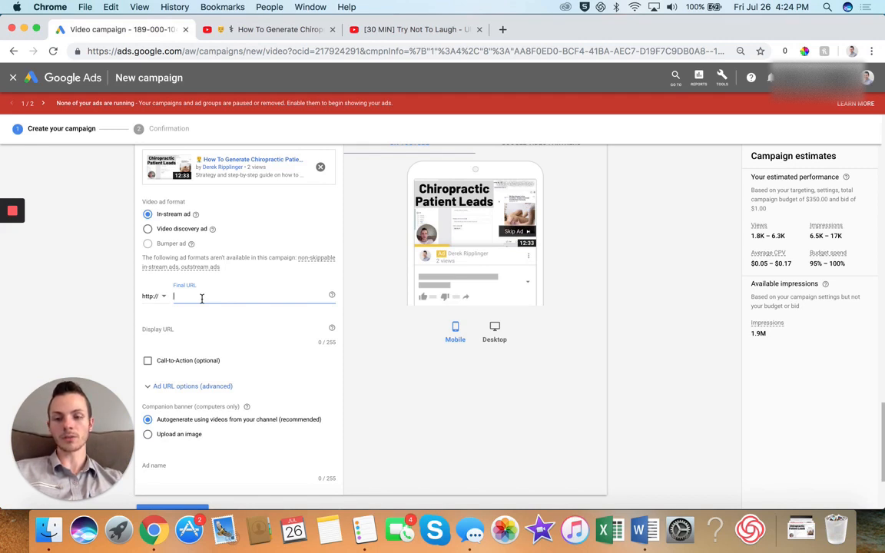
pyautogui.write('www.')
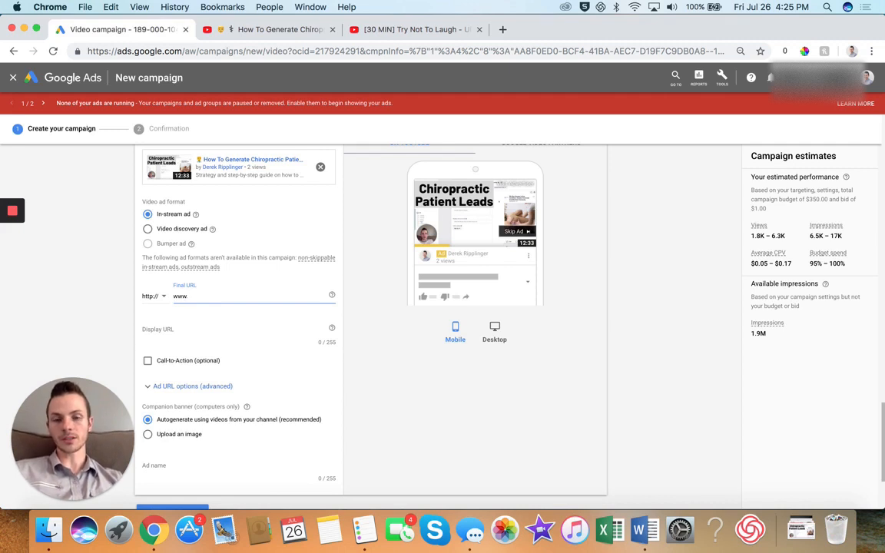
pyautogui.write('billschiropra')
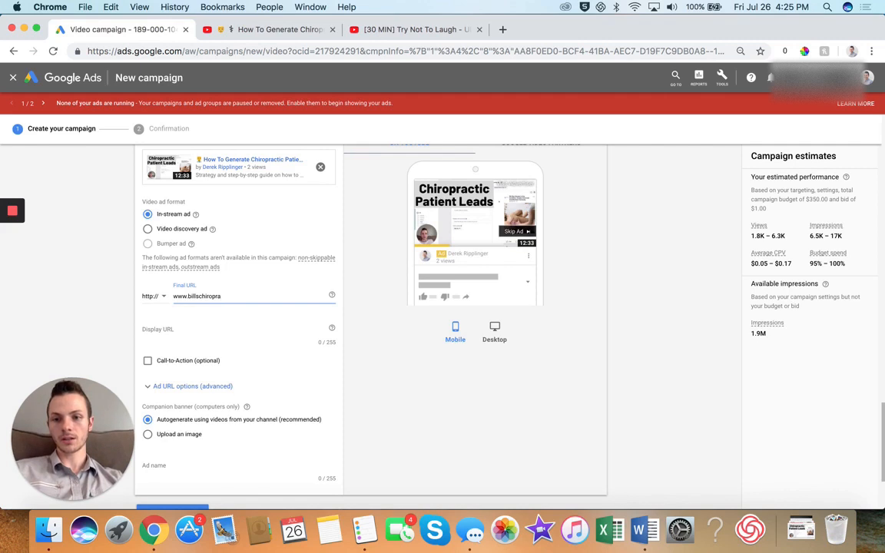
pyautogui.write('ctic.co')
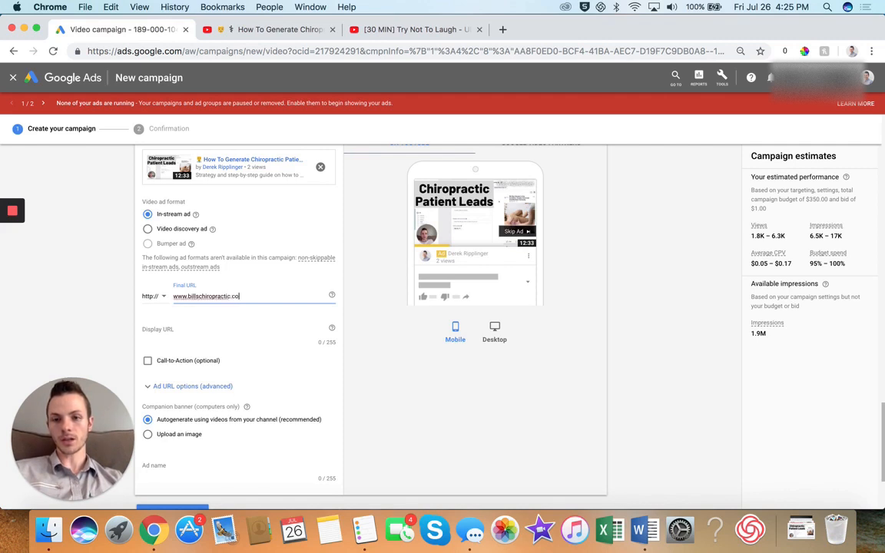
pyautogui.write('m/schedule')
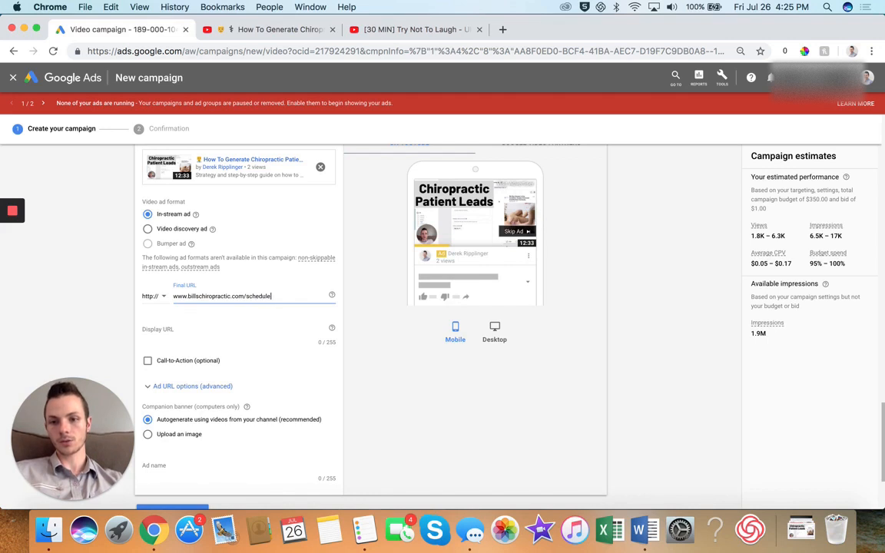
pyautogui.write('-appointment')
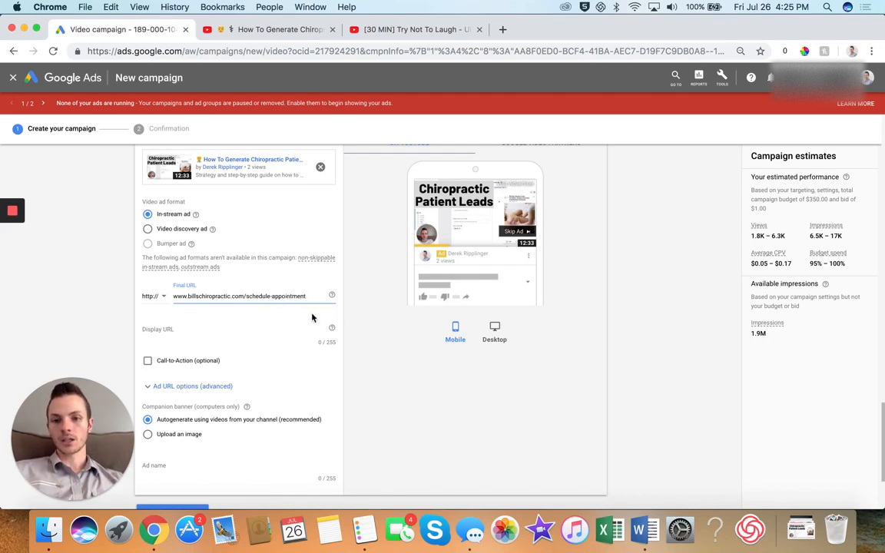
pyautogui.click(199, 328)
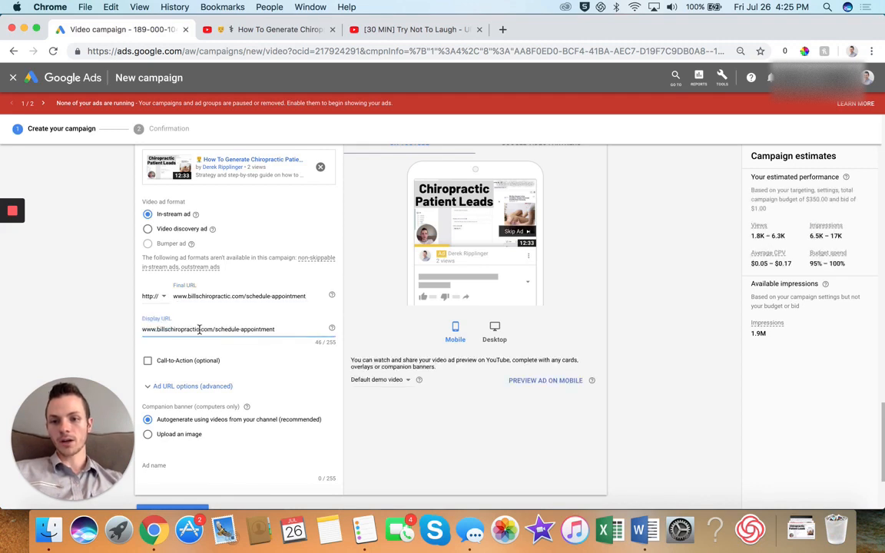
pyautogui.tripleClick(199, 329)
pyautogui.click(224, 328)
pyautogui.moveTo(281, 329); pyautogui.dragTo(142, 334)
pyautogui.write('ww')
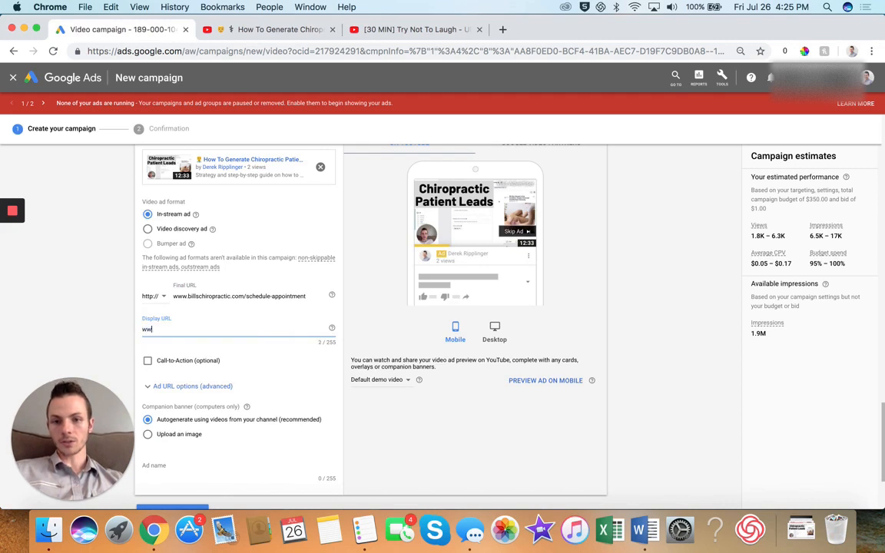
pyautogui.write('w.free-back-adjustment.com')
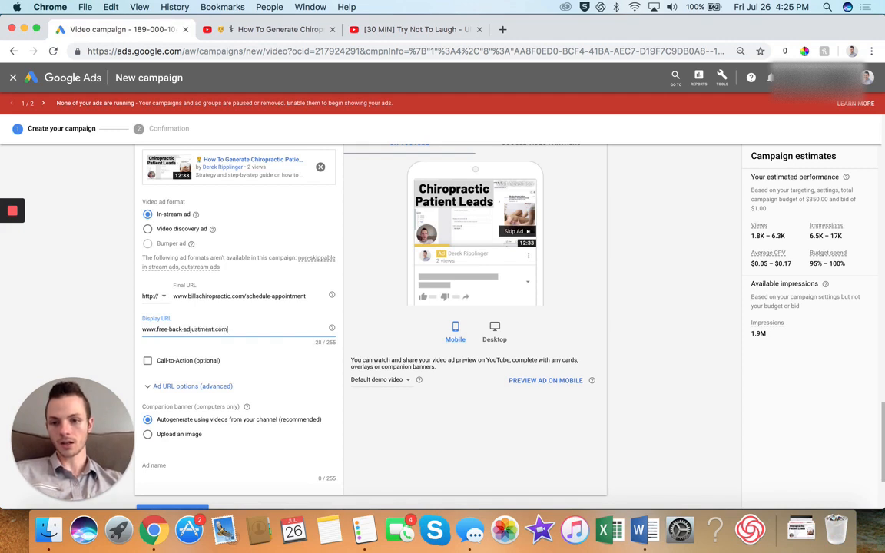
pyautogui.click(372, 339)
# Step: Enable the optional call-to-action for the in-stream ad
pyautogui.click(177, 364)
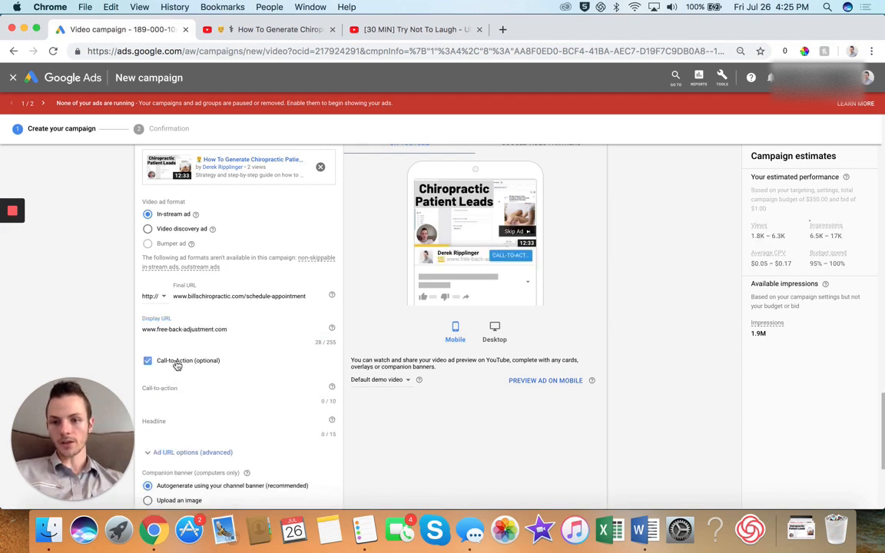
pyautogui.click(202, 385)
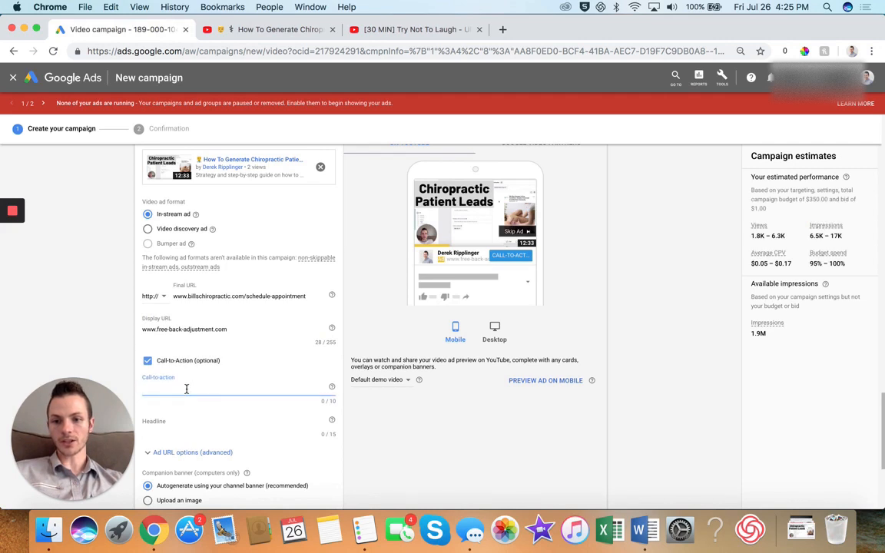
pyautogui.write('Schedule Now')
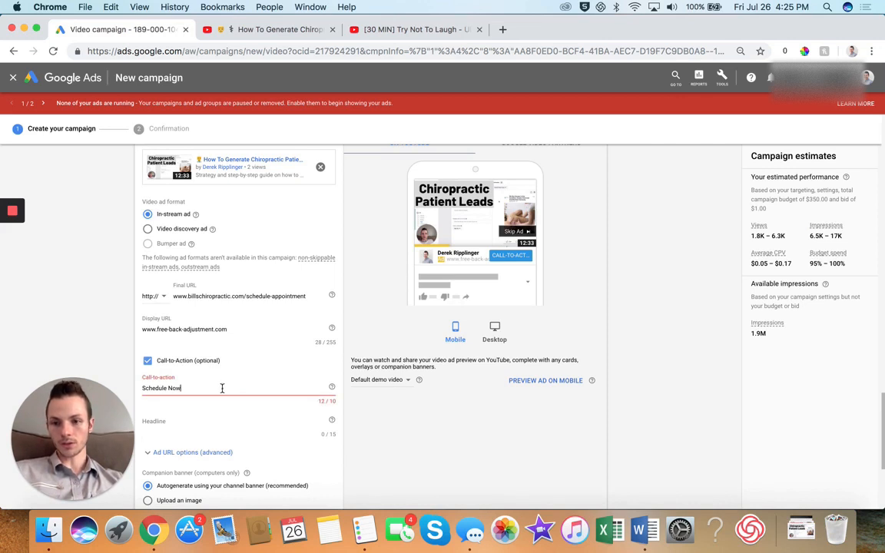
pyautogui.press('BackSpace')
pyautogui.press('BackSpace')
pyautogui.press('BackSpace')
pyautogui.press('BackSpace')
pyautogui.press('BackSpace')
pyautogui.press('BackSpace')
pyautogui.press('BackSpace')
pyautogui.press('BackSpace')
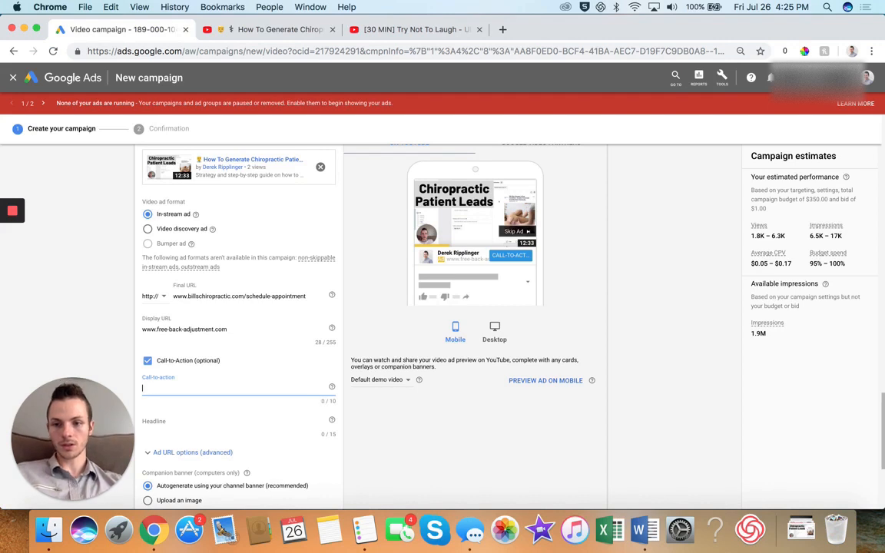
# Step: Set the ad's call-to-action text to "Learn More" and its headline to "Free Adjustment"
pyautogui.write('Learn More')
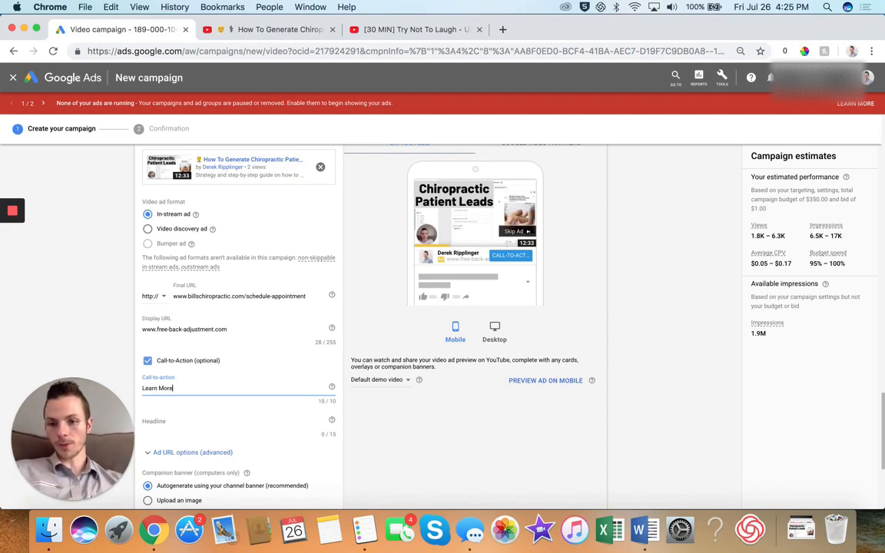
pyautogui.click(210, 421)
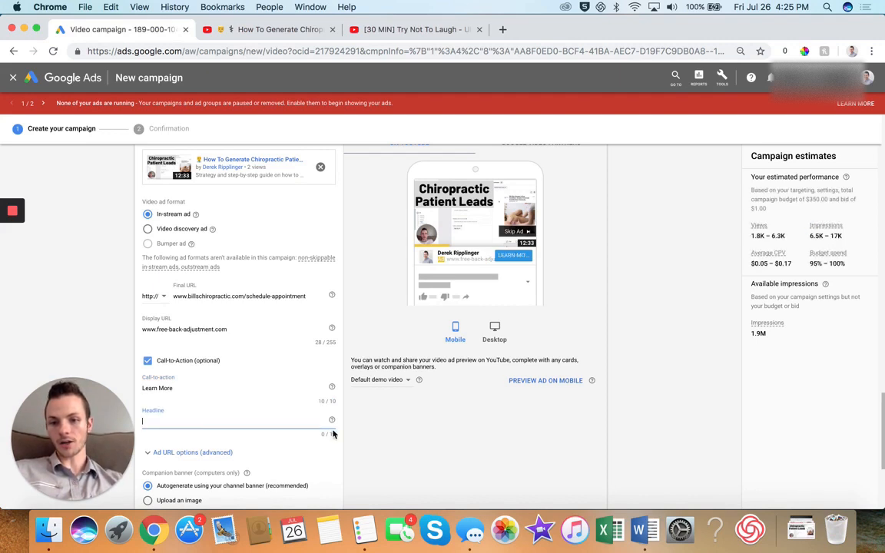
pyautogui.write('Free')
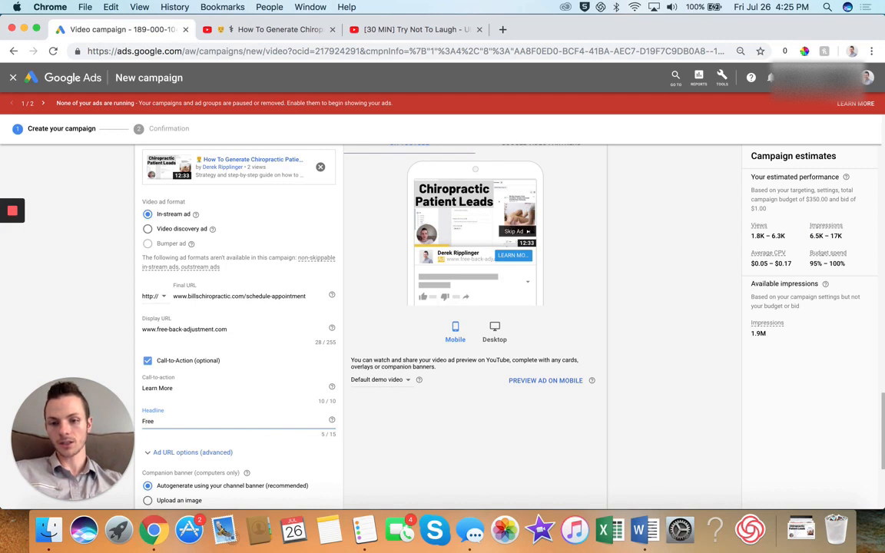
pyautogui.write(' Adjustment')
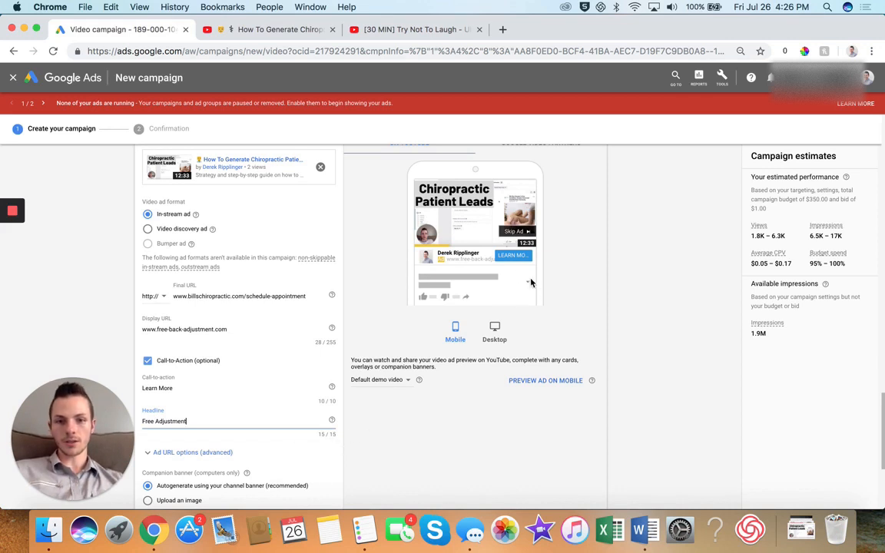
# Step: Preview the in-stream ad as it appears on desktop and look over its companion banner and ad name settings
pyautogui.click(494, 338)
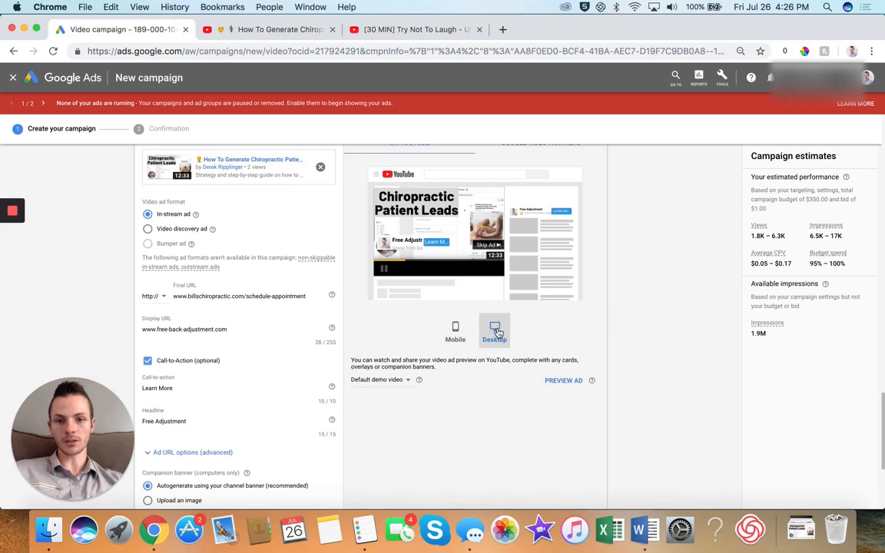
pyautogui.scroll(1, 526, 217)
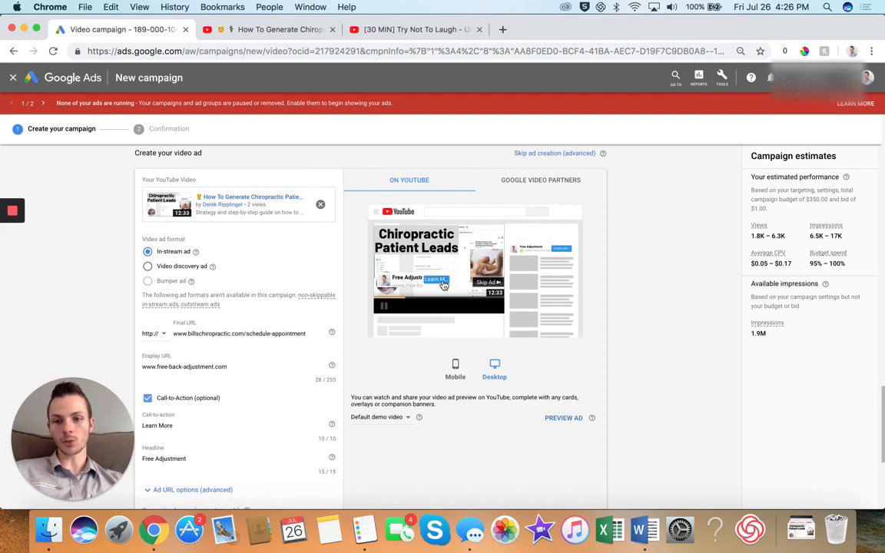
pyautogui.scroll(-2, 370, 362)
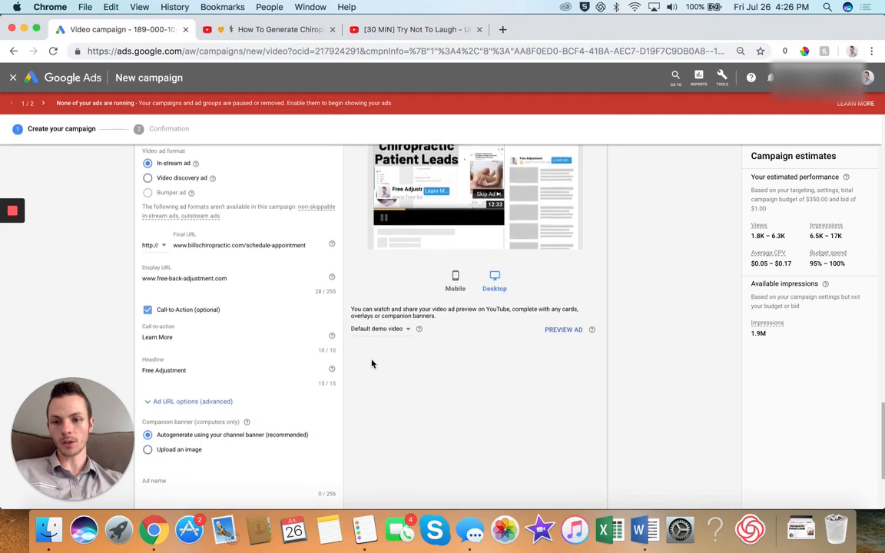
pyautogui.scroll(-3, 318, 367)
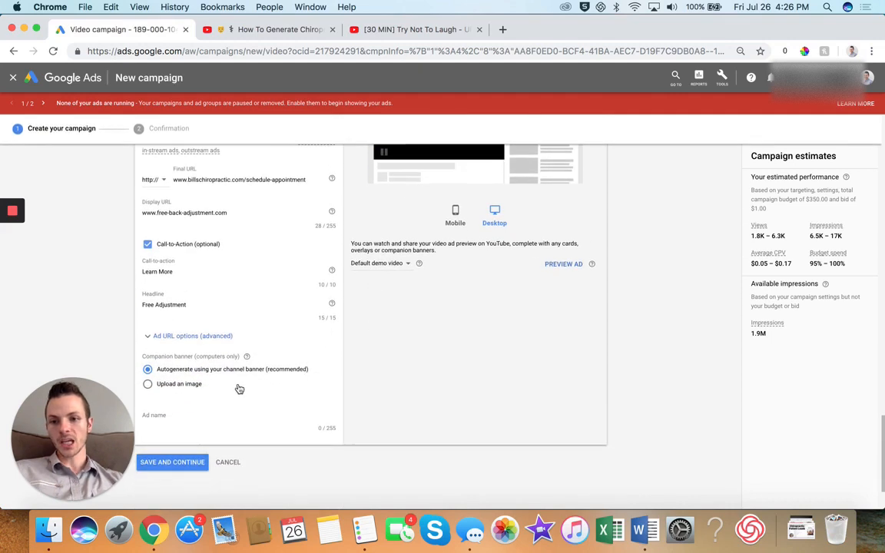
pyautogui.scroll(3, 356, 356)
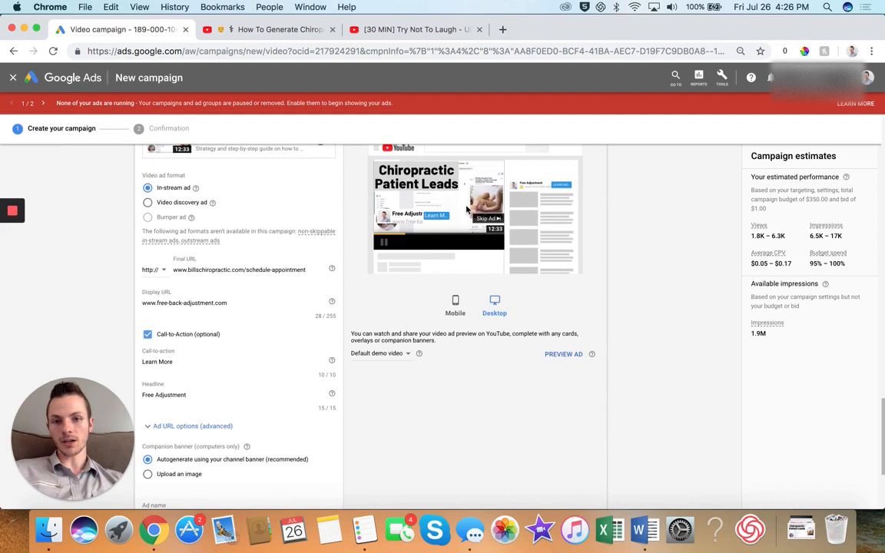
pyautogui.scroll(-3, 227, 415)
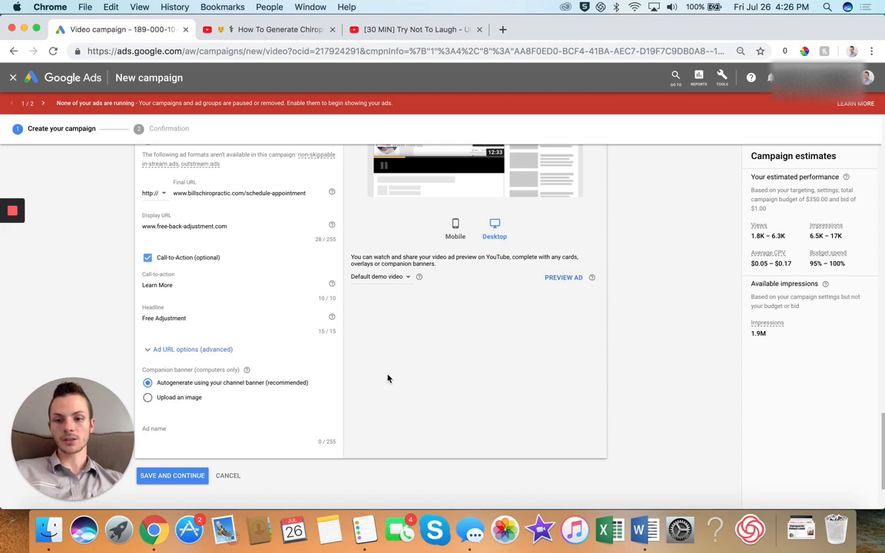
pyautogui.scroll(-2, 387, 377)
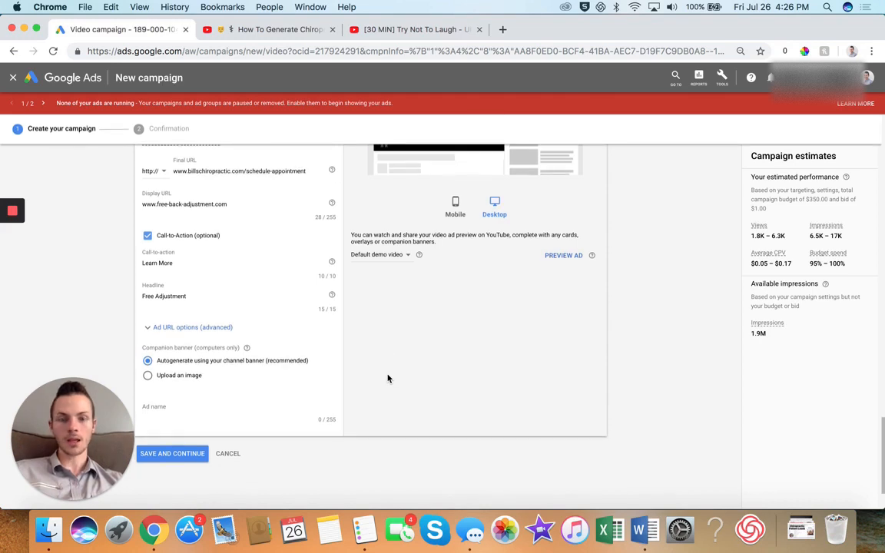
# Step: Switch to the Chiropractic YouTube Ads document in Word and read its video ad script ideas
pyautogui.scroll(8, 387, 377)
pyautogui.press('super+Tab')
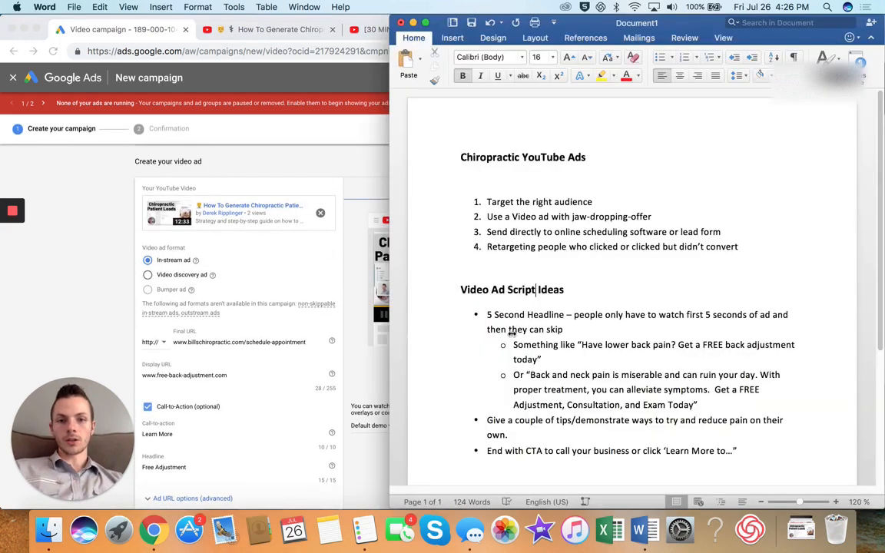
pyautogui.scroll(-3, 658, 261)
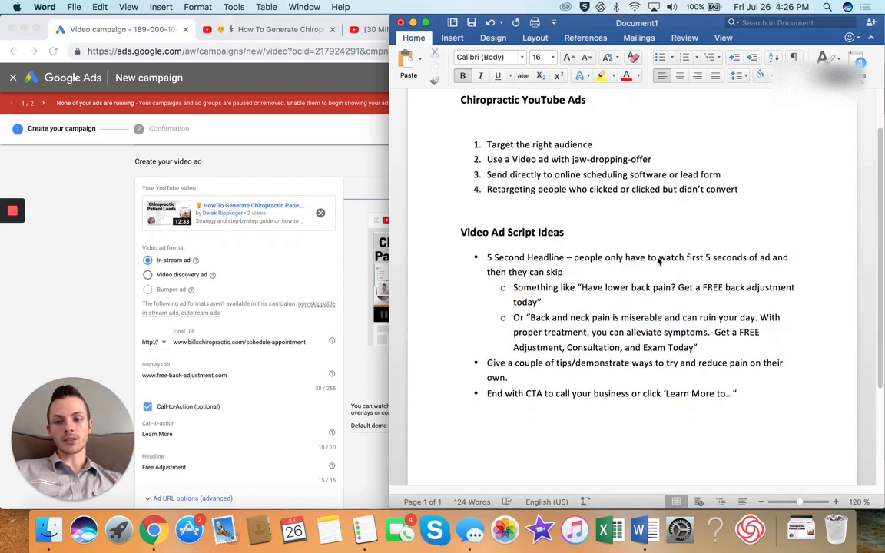